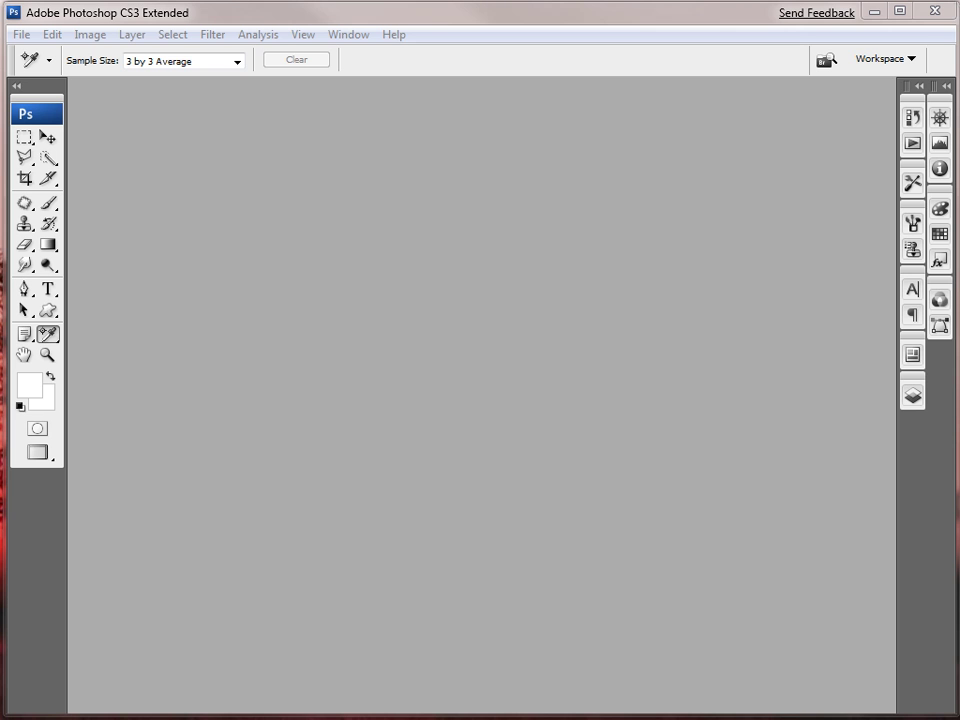
Drag IMG_0117.JPG from the desktop into Photoshop to open the handgun-and-magazines photo.
{"action": "left_click_drag", "start_coordinate": [789, 719], "coordinate": [536, 424]}
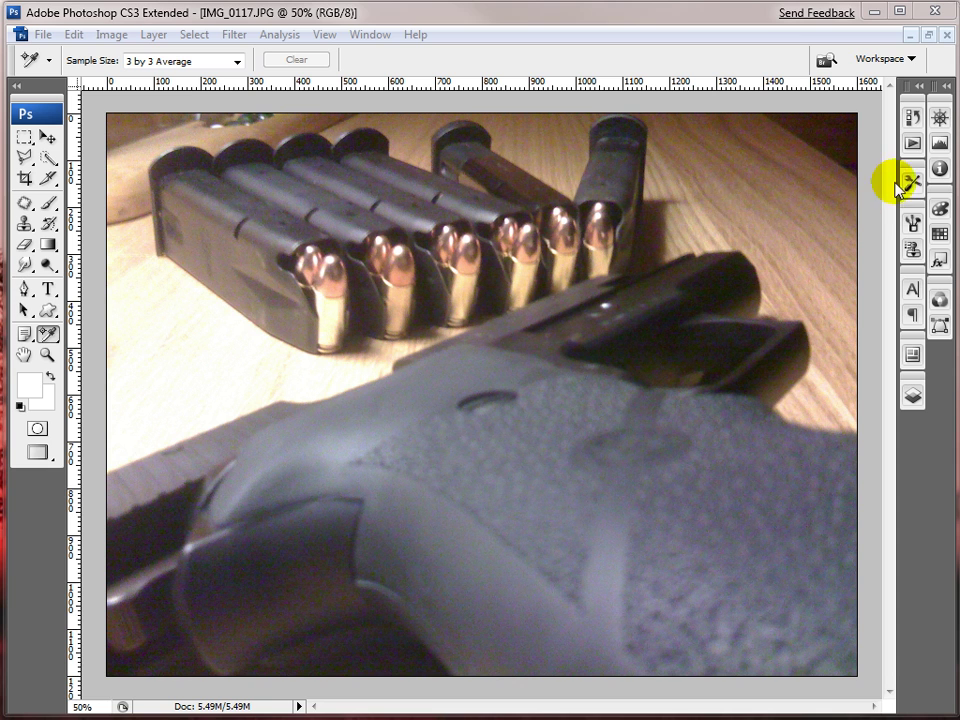
Show the Histogram panel, then the Info panel, to read the photo's RGB values.
{"action": "left_click", "coordinate": [940, 144]}
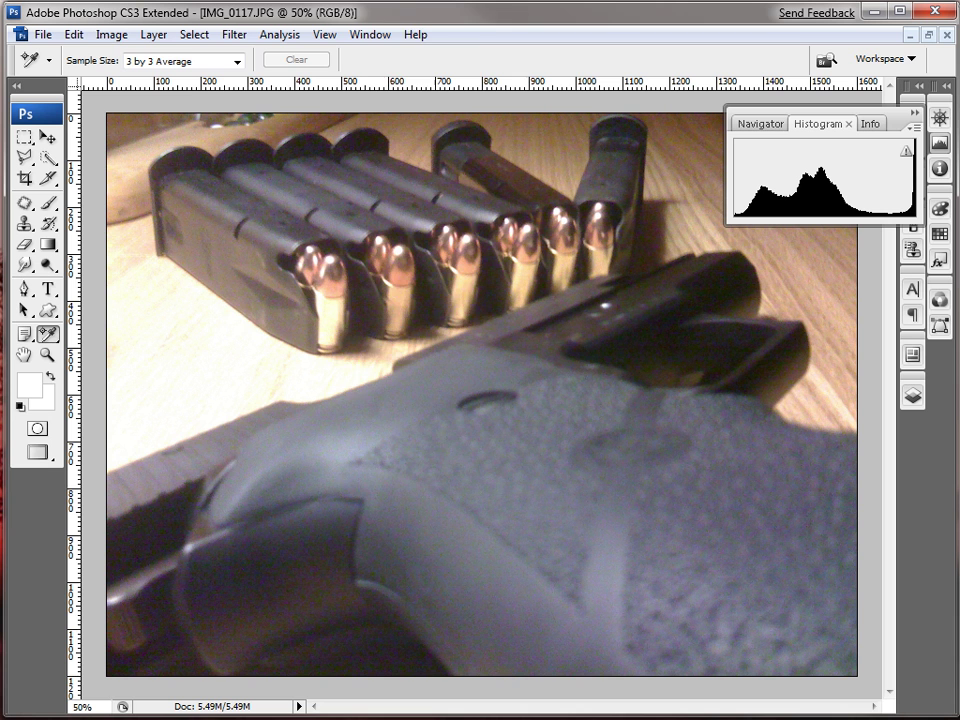
{"action": "left_click", "coordinate": [372, 36]}
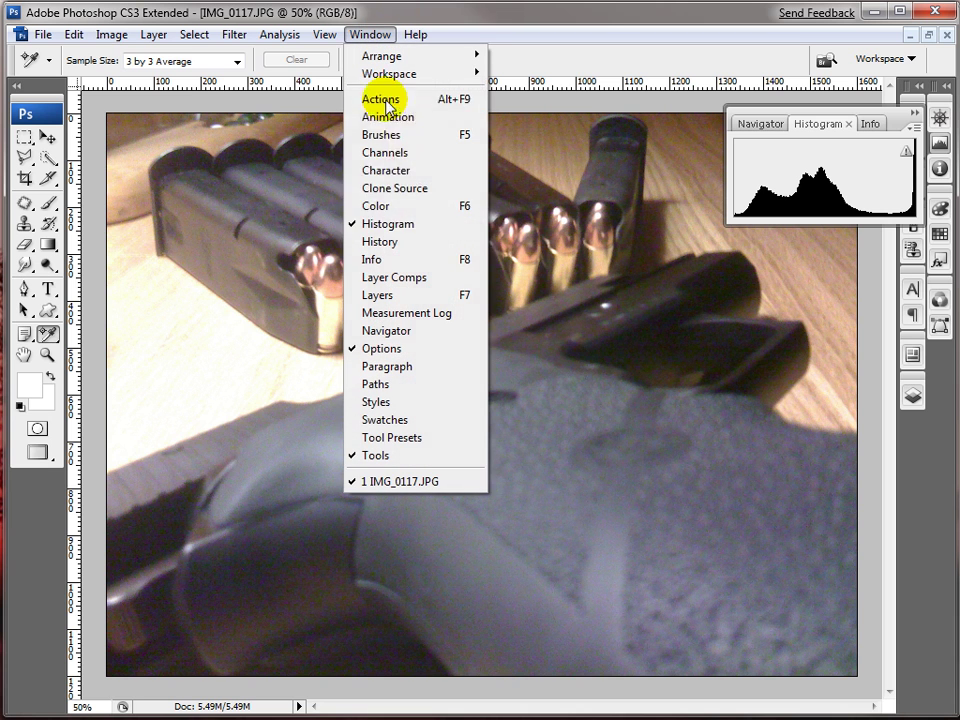
{"action": "left_click", "coordinate": [378, 263]}
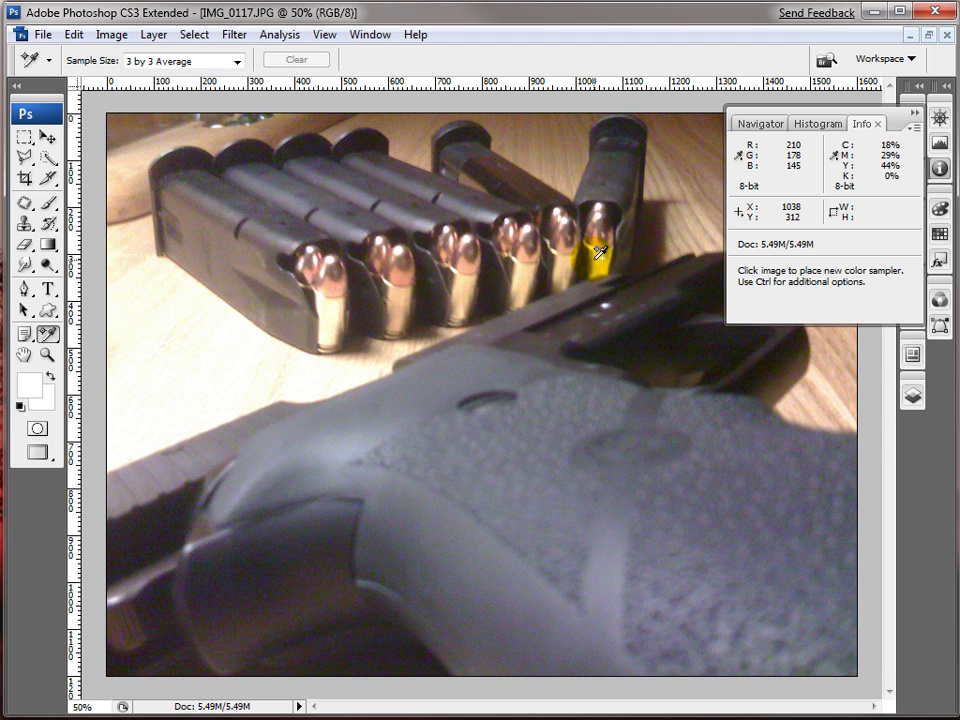
{"action": "key", "text": "ctrl+l"}
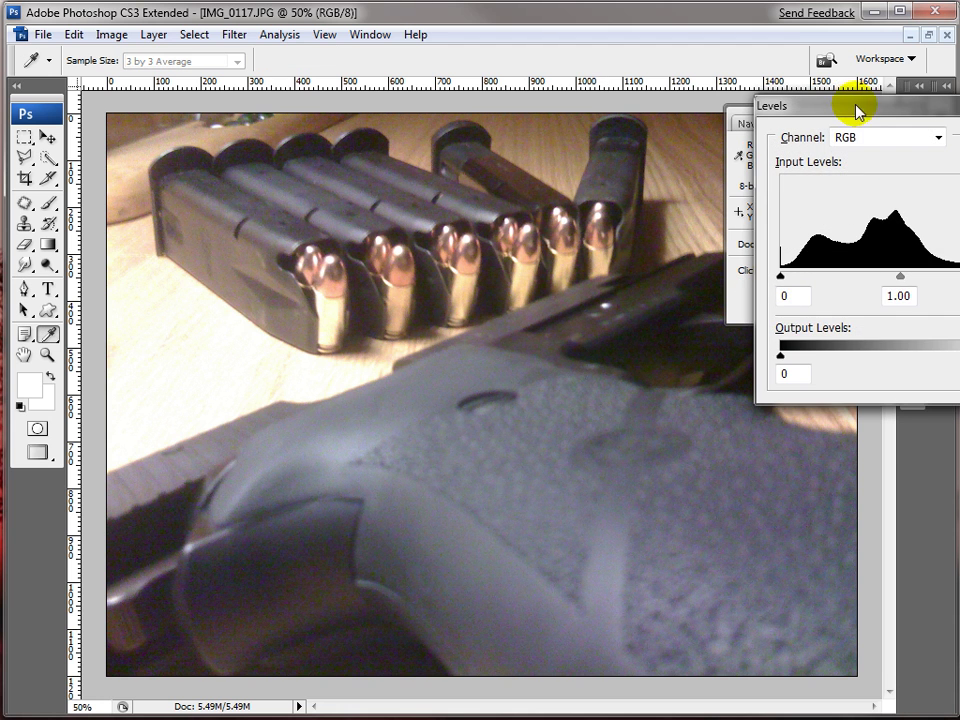
{"action": "left_click_drag", "start_coordinate": [857, 112], "coordinate": [480, 432]}
{"action": "left_click_drag", "start_coordinate": [415, 426], "coordinate": [285, 399]}
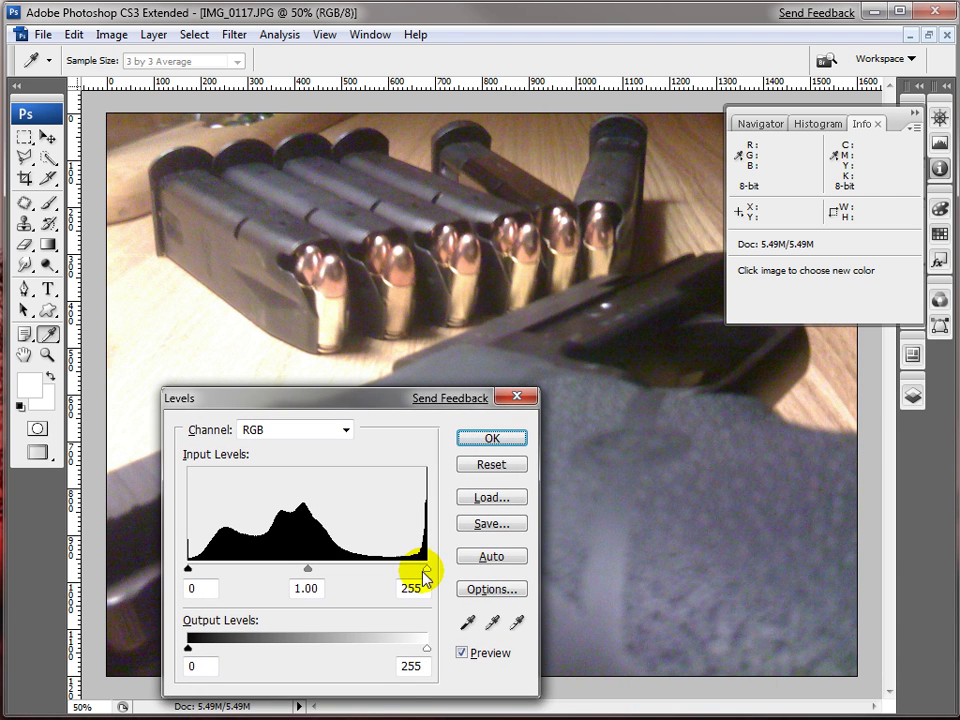
{"action": "mouse_move", "coordinate": [428, 574]}
{"action": "left_mouse_down"}
{"action": "mouse_move", "coordinate": [412, 572]}
{"action": "mouse_move", "coordinate": [445, 577]}
{"action": "left_mouse_up"}
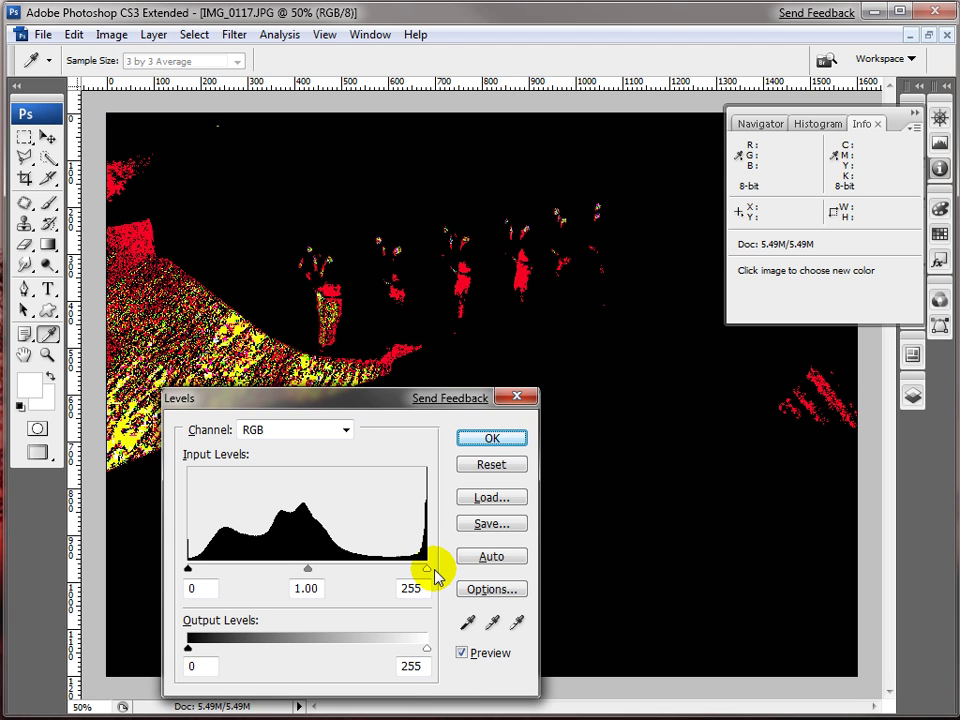
{"action": "left_click_drag", "start_coordinate": [436, 575], "coordinate": [452, 560]}
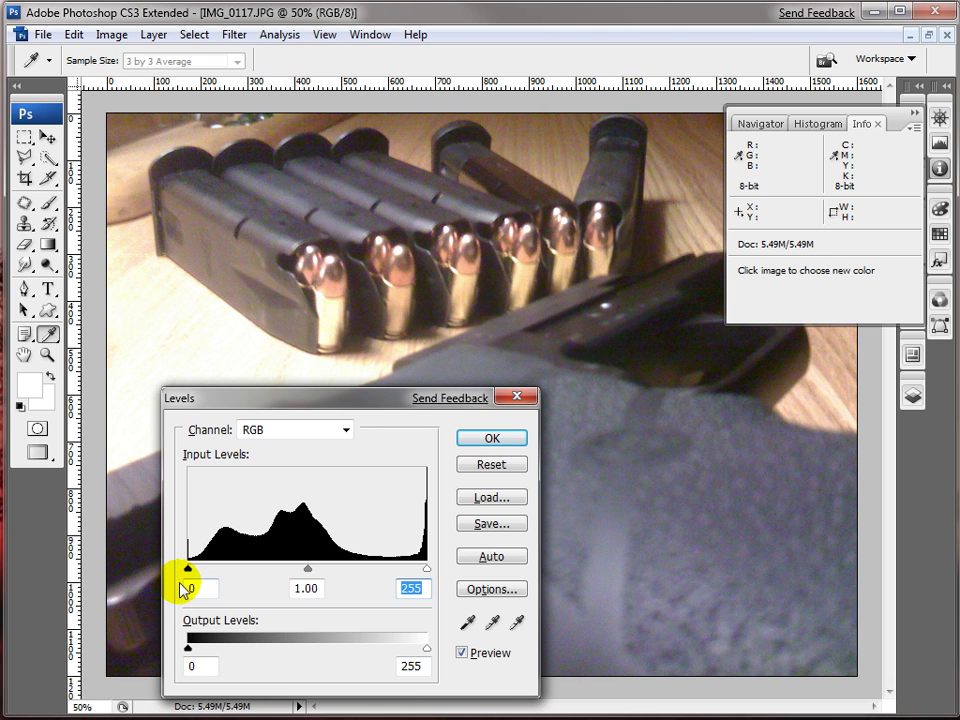
{"action": "mouse_move", "coordinate": [190, 577]}
{"action": "left_mouse_down"}
{"action": "mouse_move", "coordinate": [222, 568]}
{"action": "mouse_move", "coordinate": [187, 568]}
{"action": "left_mouse_up"}
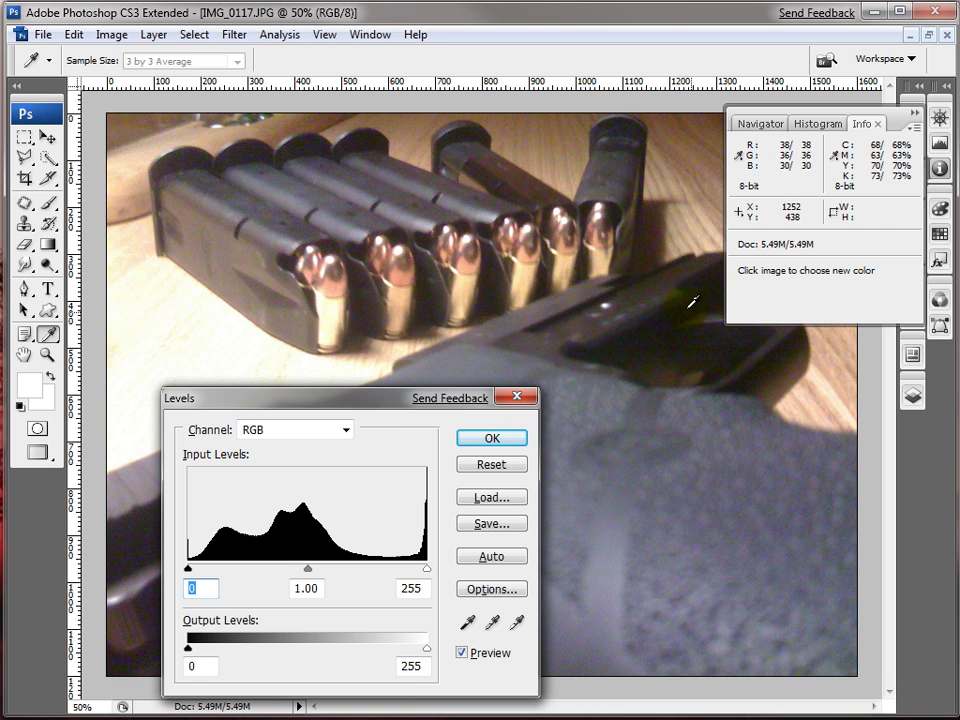
{"action": "left_click", "coordinate": [517, 399]}
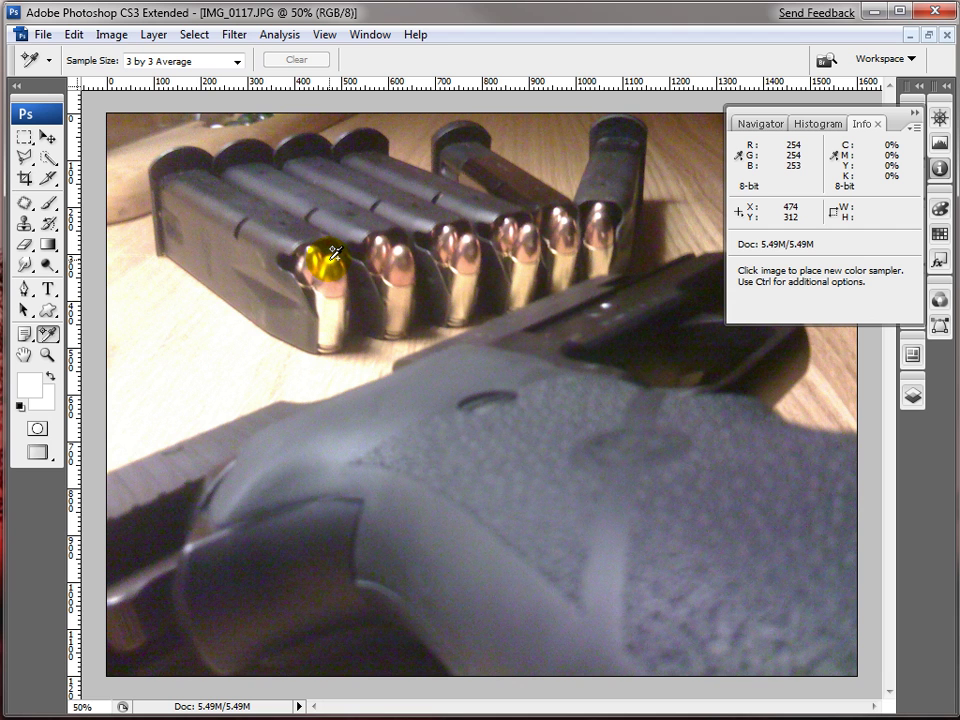
Place colour sampler #1 on the first cartridge's highlight and #2 on a dark pistol spot.
{"action": "left_click", "coordinate": [330, 258]}
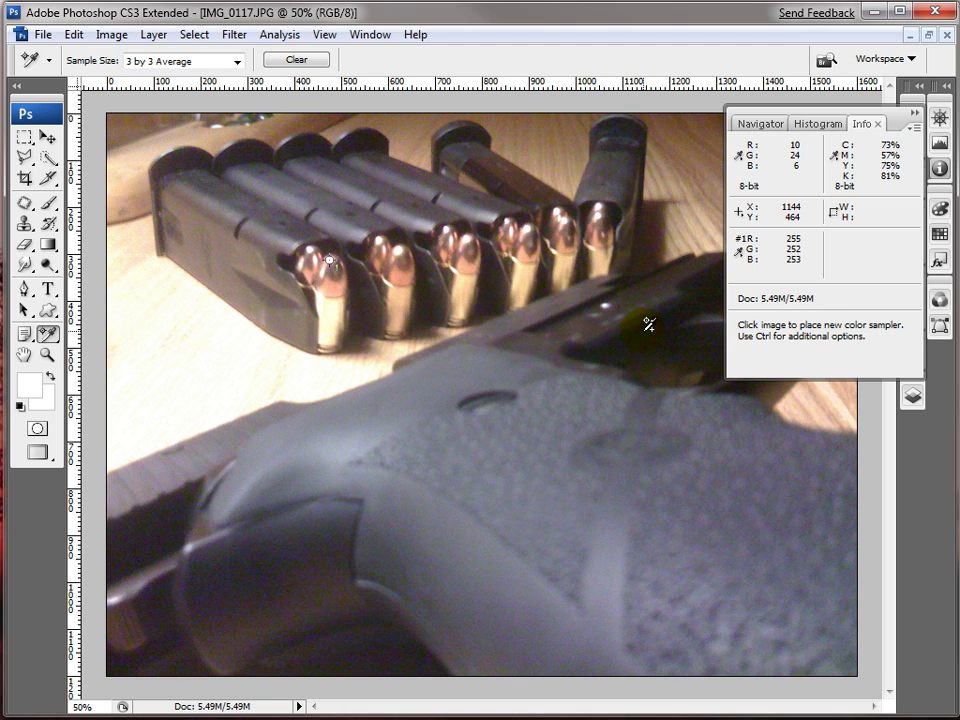
{"action": "left_click", "coordinate": [644, 331]}
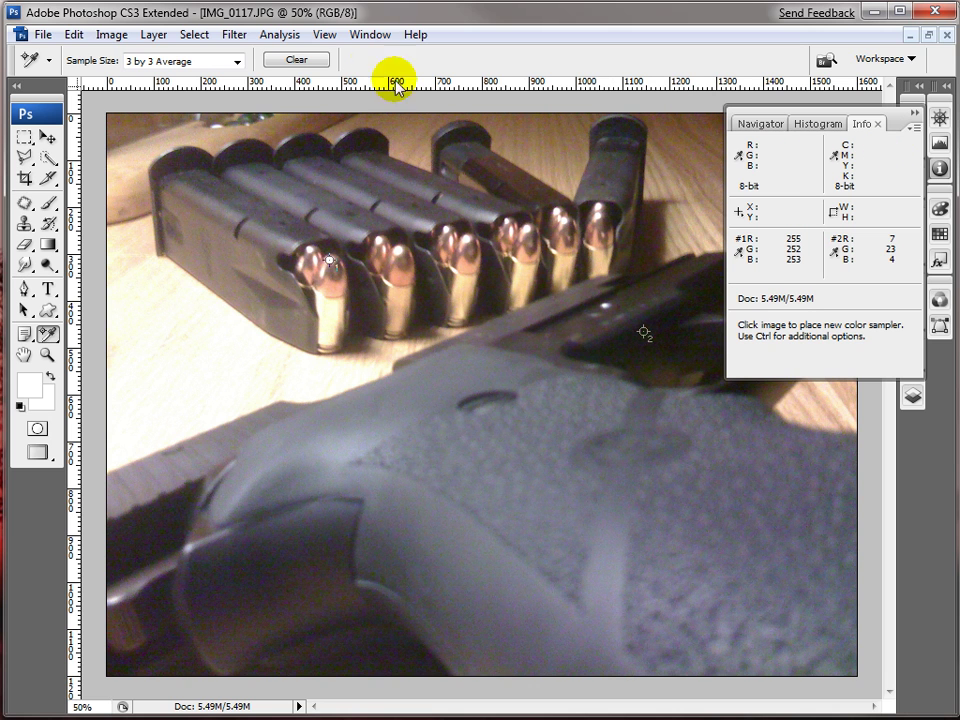
Add the Levels 1 adjustment layer with input black 8 and output white 248.
{"action": "left_click", "coordinate": [155, 37]}
{"action": "mouse_move", "coordinate": [222, 198]}
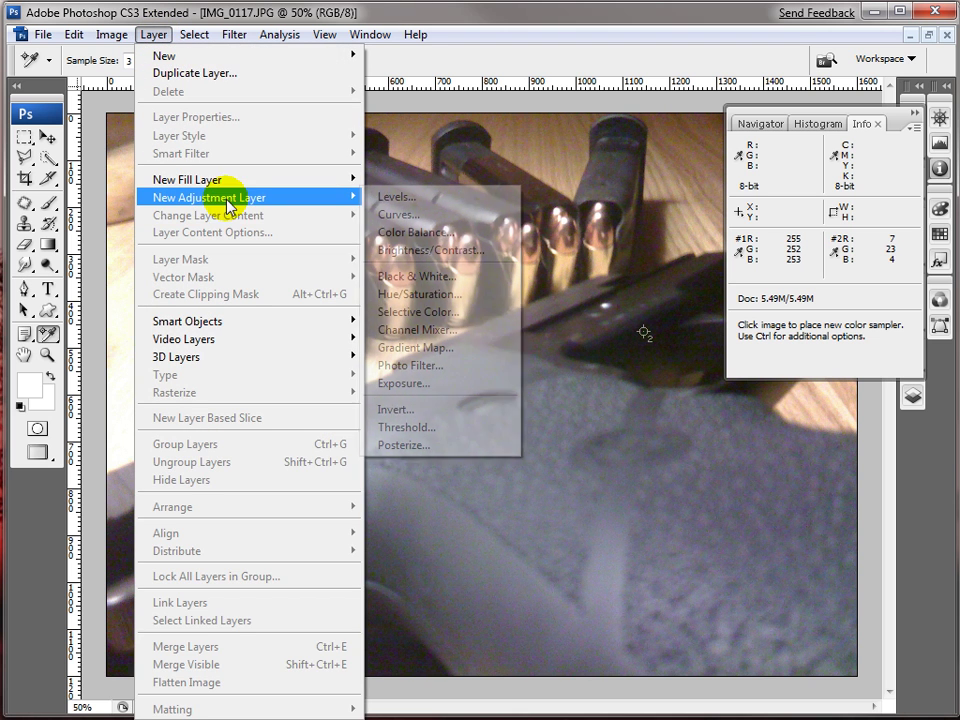
{"action": "left_click", "coordinate": [432, 198]}
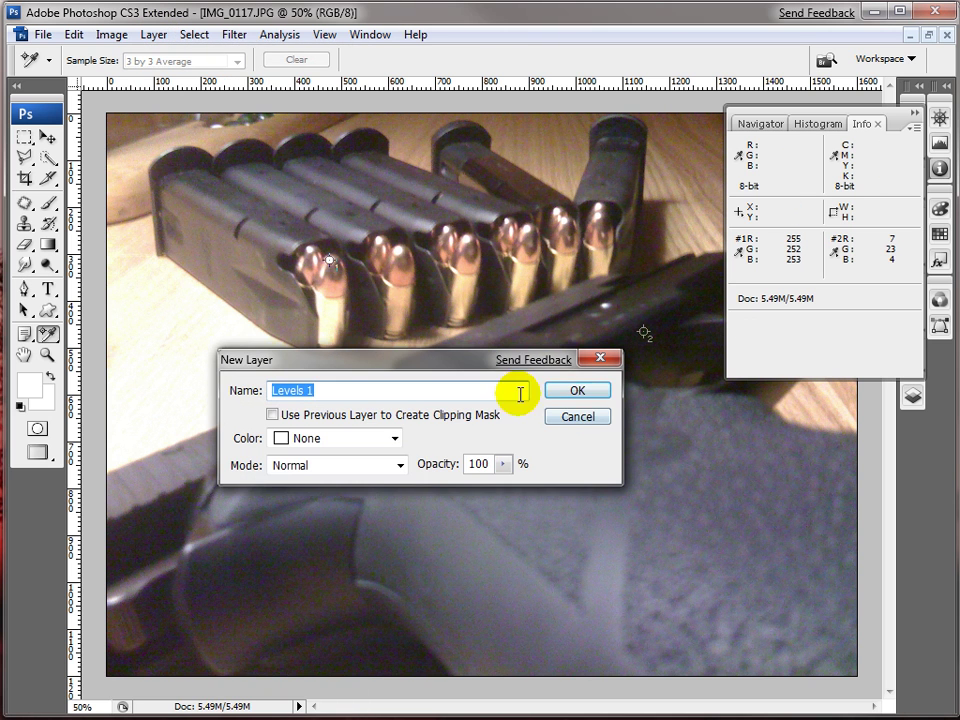
{"action": "left_click", "coordinate": [583, 395]}
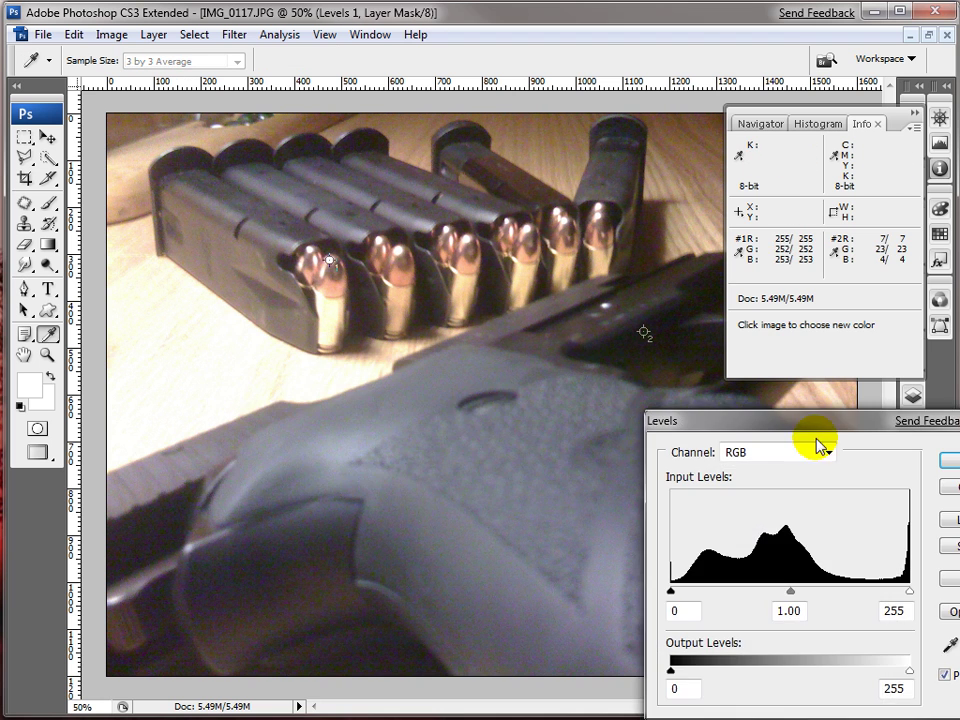
{"action": "left_click_drag", "start_coordinate": [821, 444], "coordinate": [348, 378]}
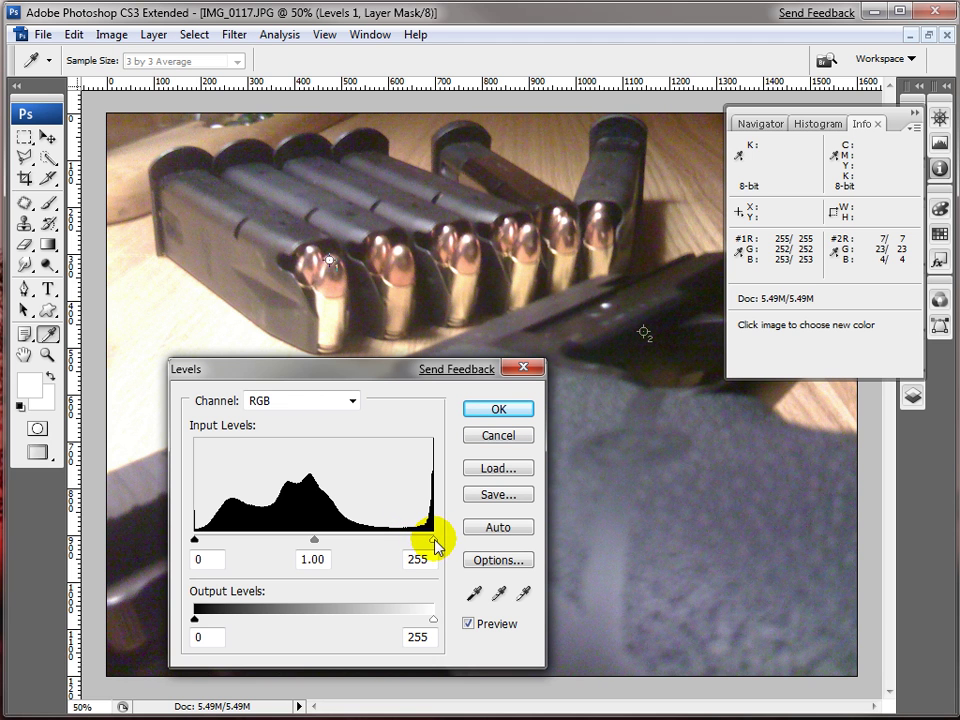
{"action": "left_click_drag", "start_coordinate": [425, 543], "coordinate": [435, 626]}
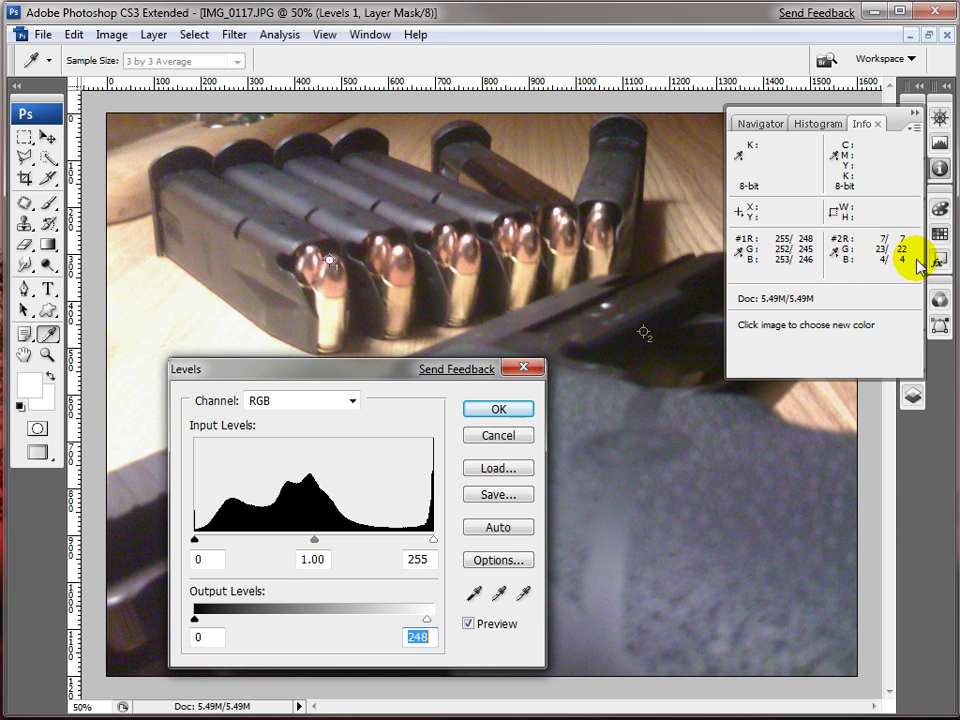
In Levels, lift the Red channel's output black to 17.
{"action": "left_click", "coordinate": [203, 543]}
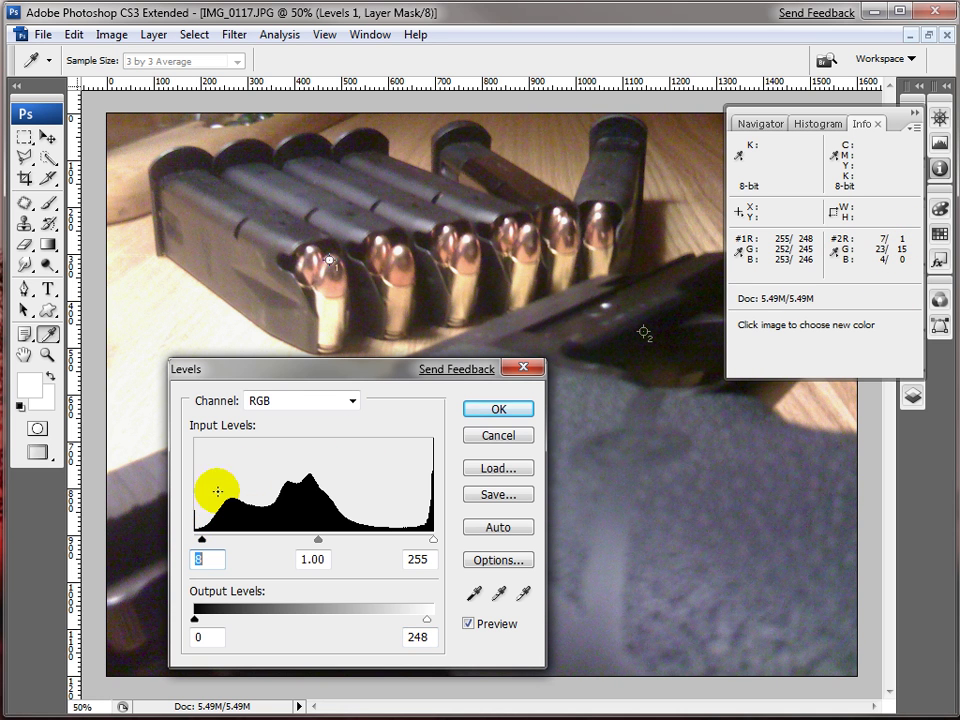
{"action": "left_click", "coordinate": [306, 401]}
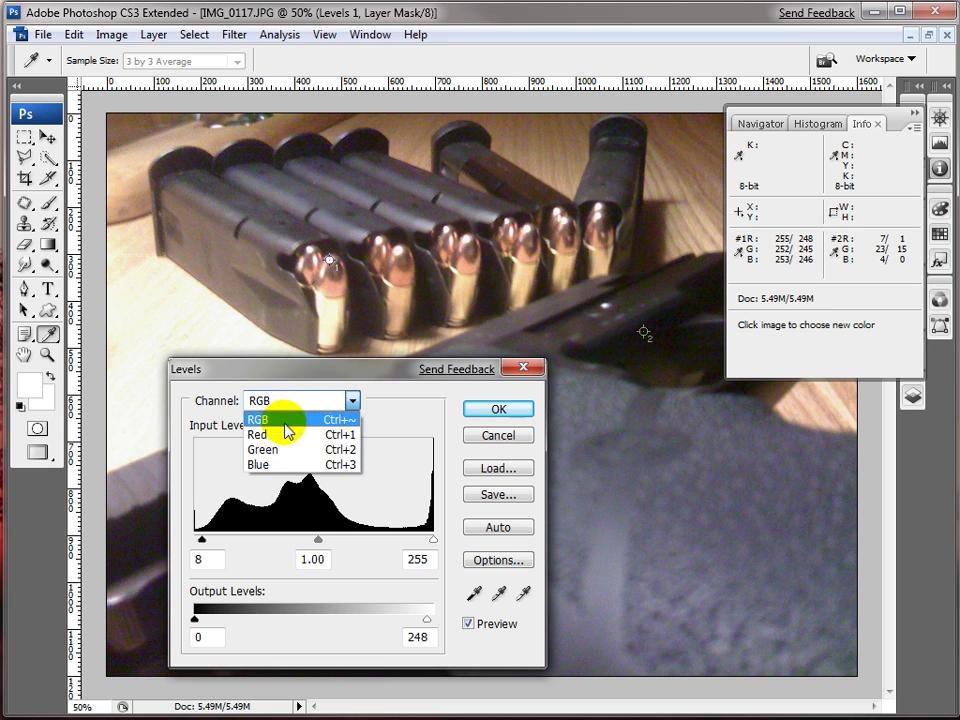
{"action": "left_click", "coordinate": [325, 405]}
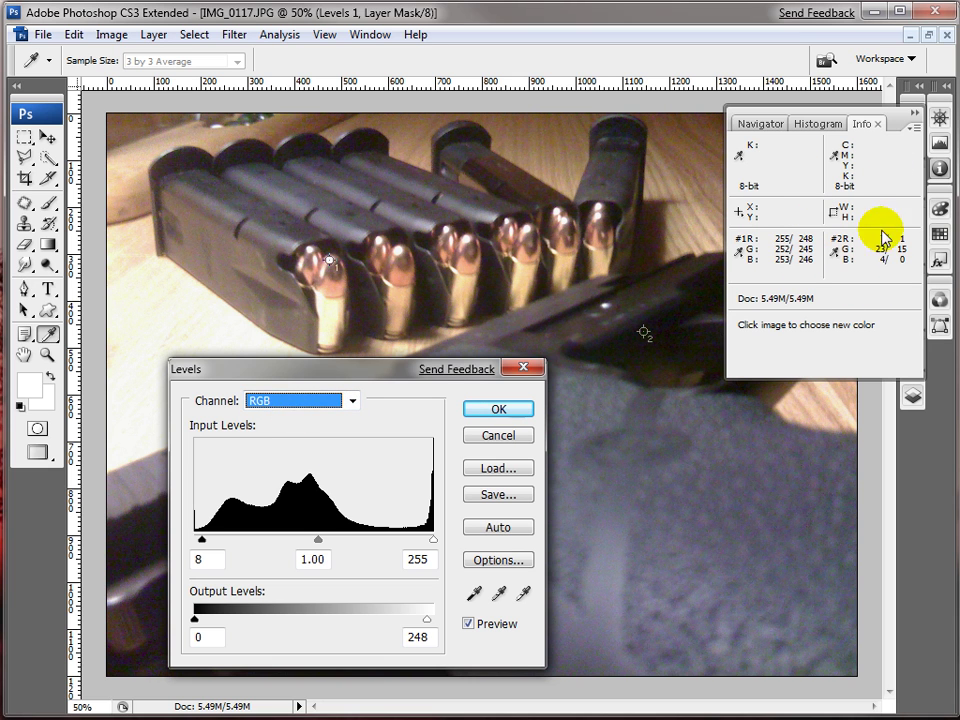
{"action": "left_click", "coordinate": [303, 402]}
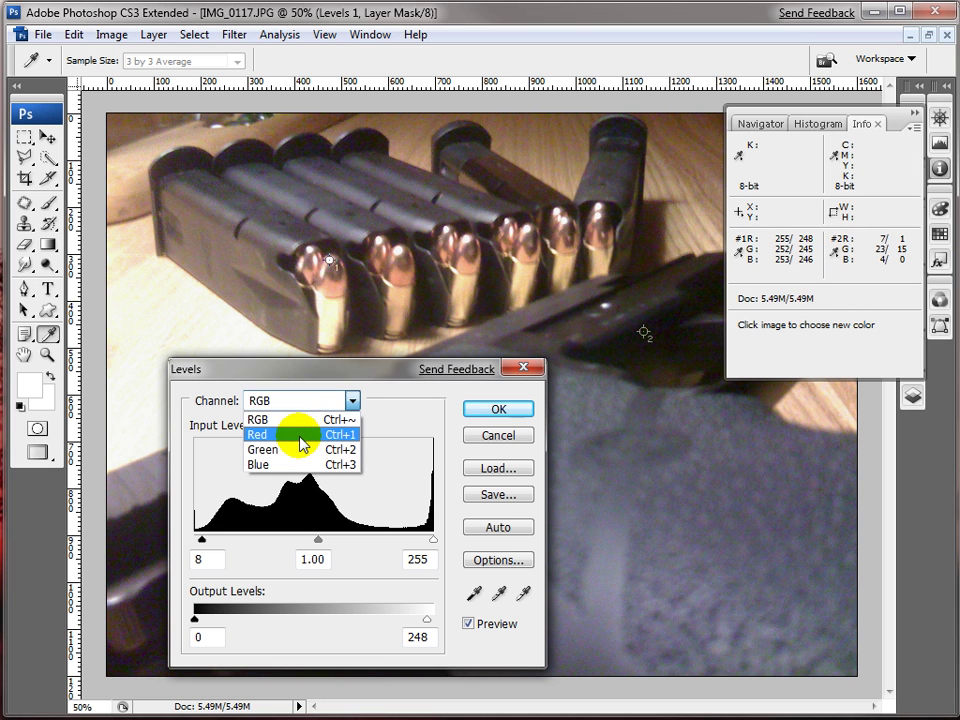
{"action": "left_click", "coordinate": [300, 441]}
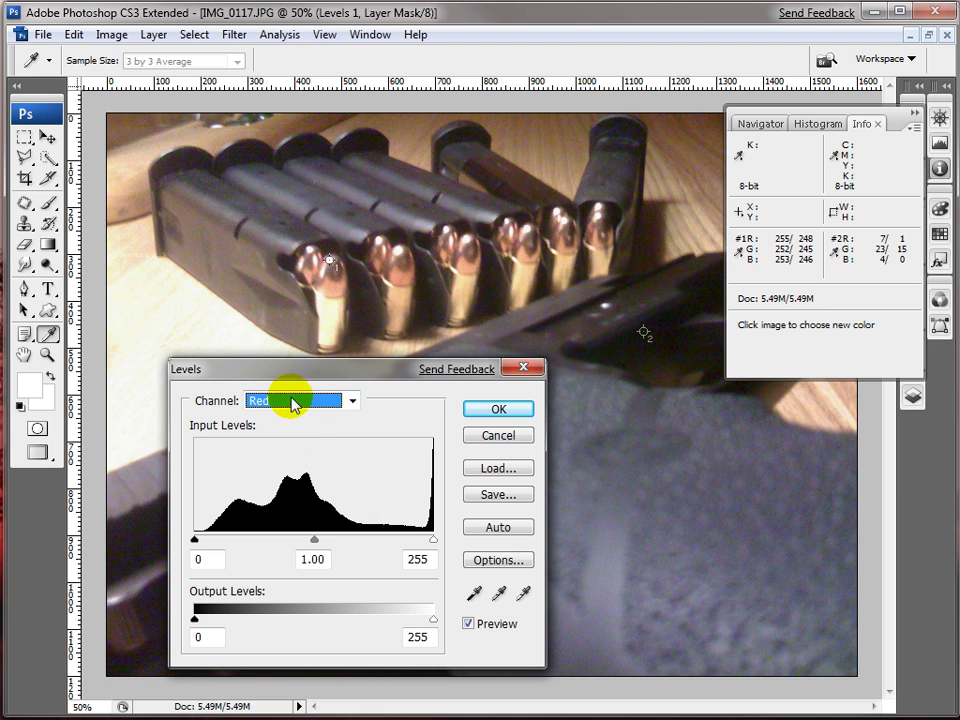
{"action": "left_click", "coordinate": [195, 540]}
{"action": "left_click", "coordinate": [192, 541]}
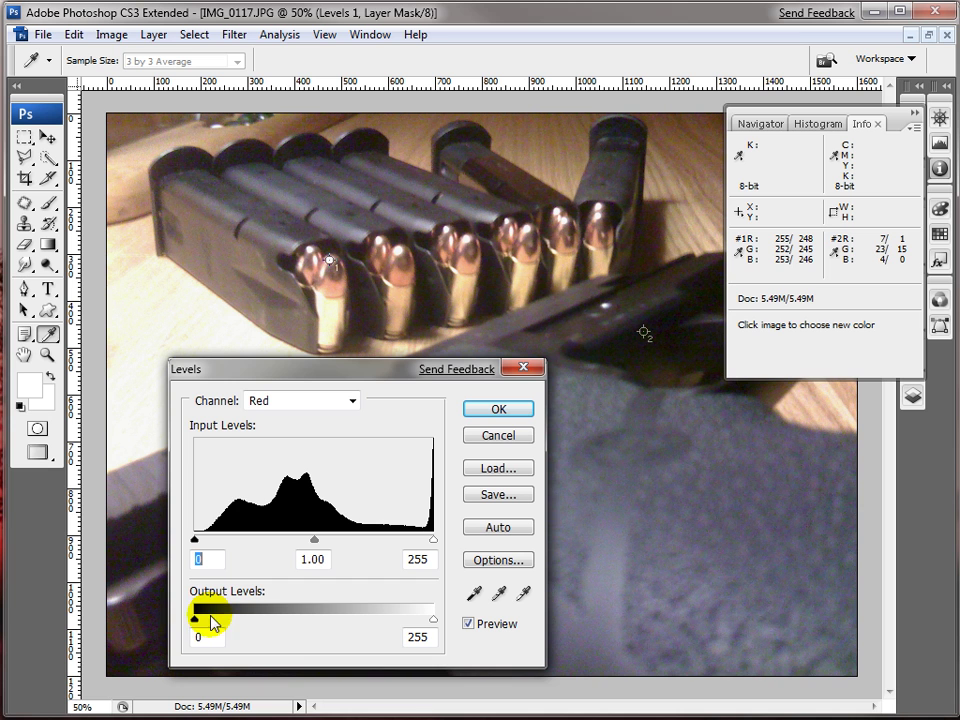
{"action": "left_click_drag", "start_coordinate": [205, 623], "coordinate": [211, 625]}
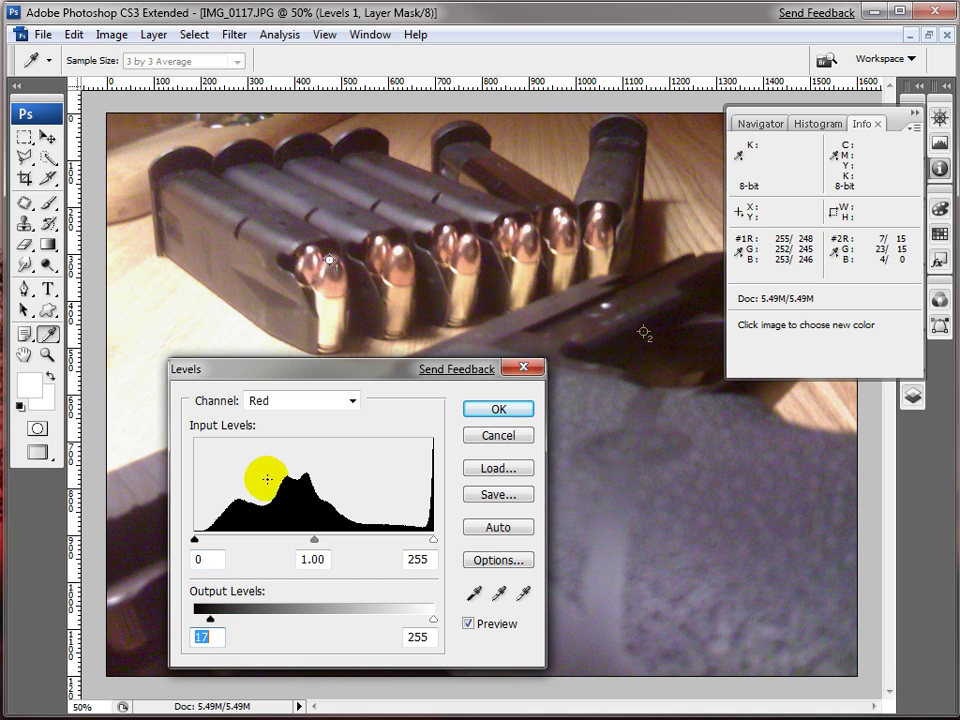
Lower the white input levels of the Green and Blue channels to about 251.
{"action": "left_click", "coordinate": [286, 409]}
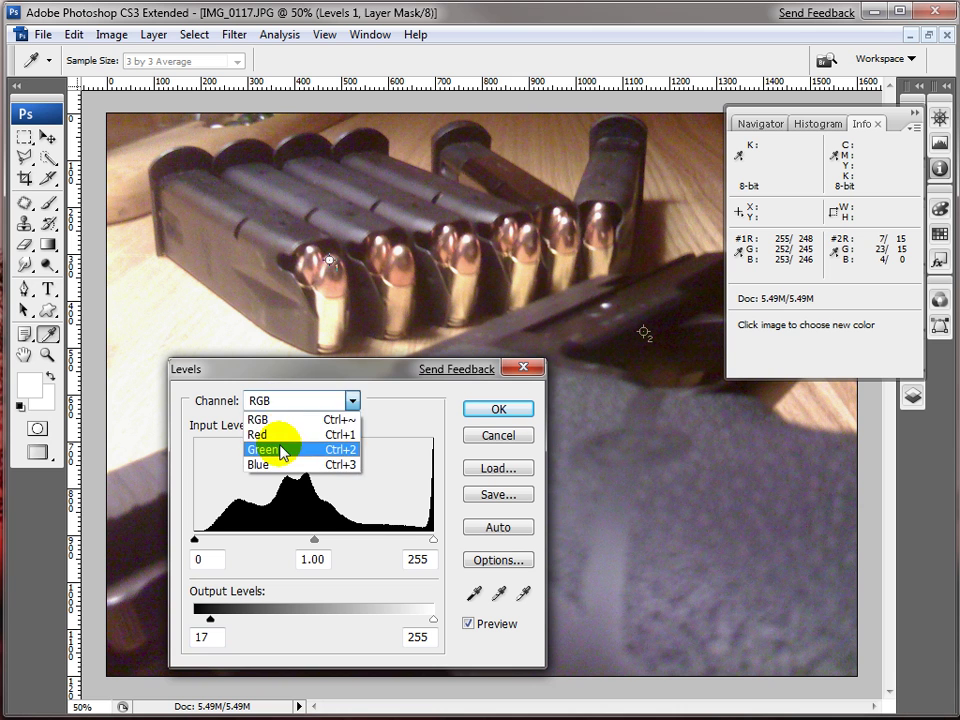
{"action": "left_click", "coordinate": [281, 449]}
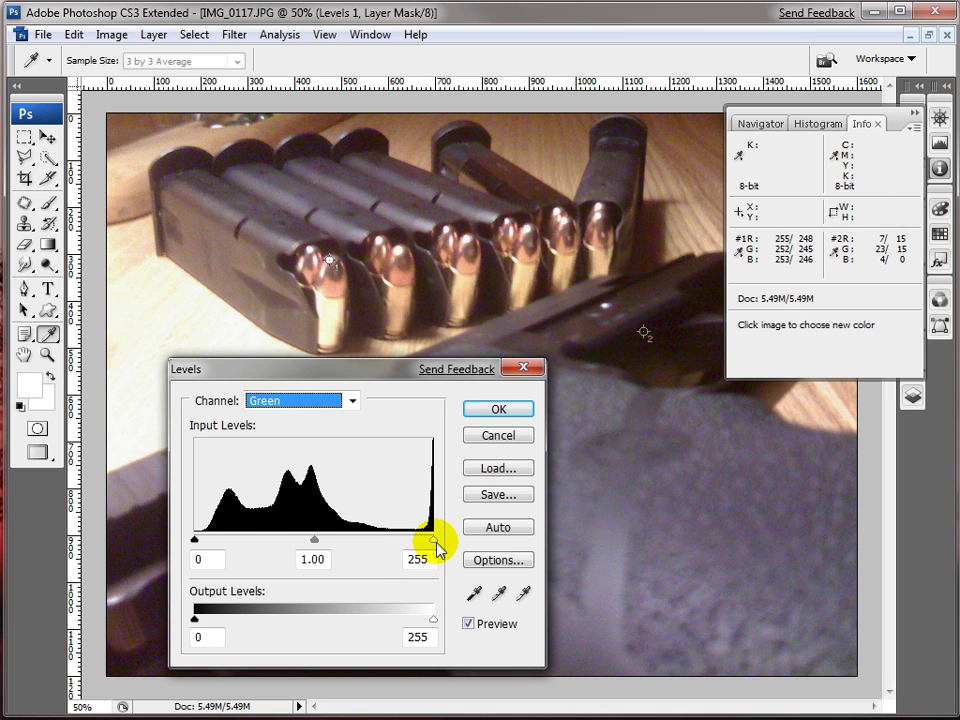
{"action": "left_click_drag", "start_coordinate": [433, 541], "coordinate": [429, 542]}
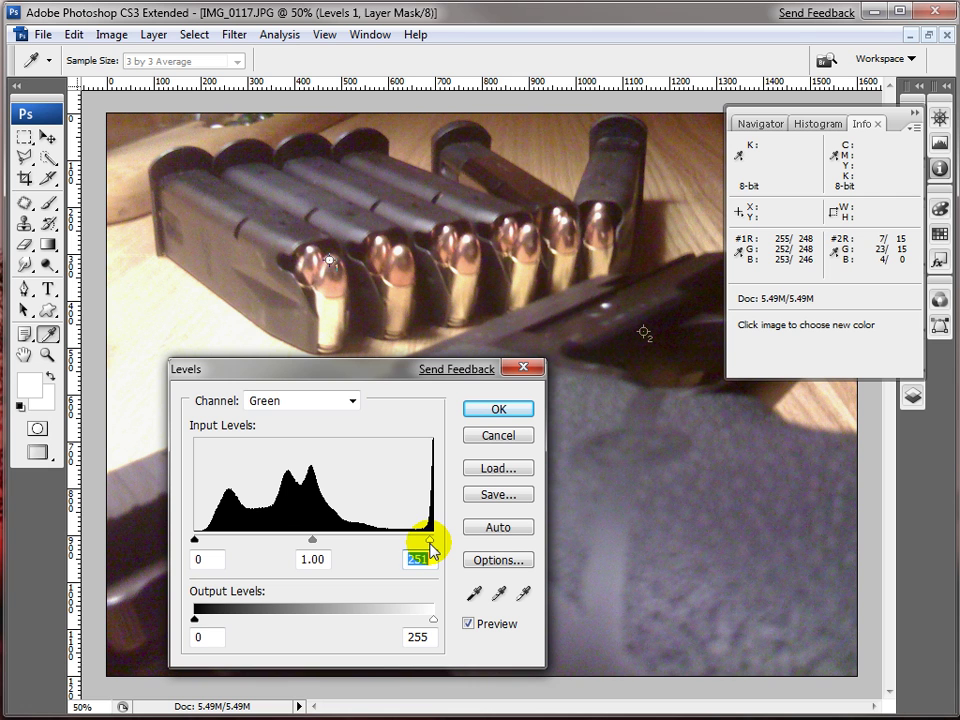
{"action": "left_click", "coordinate": [303, 402]}
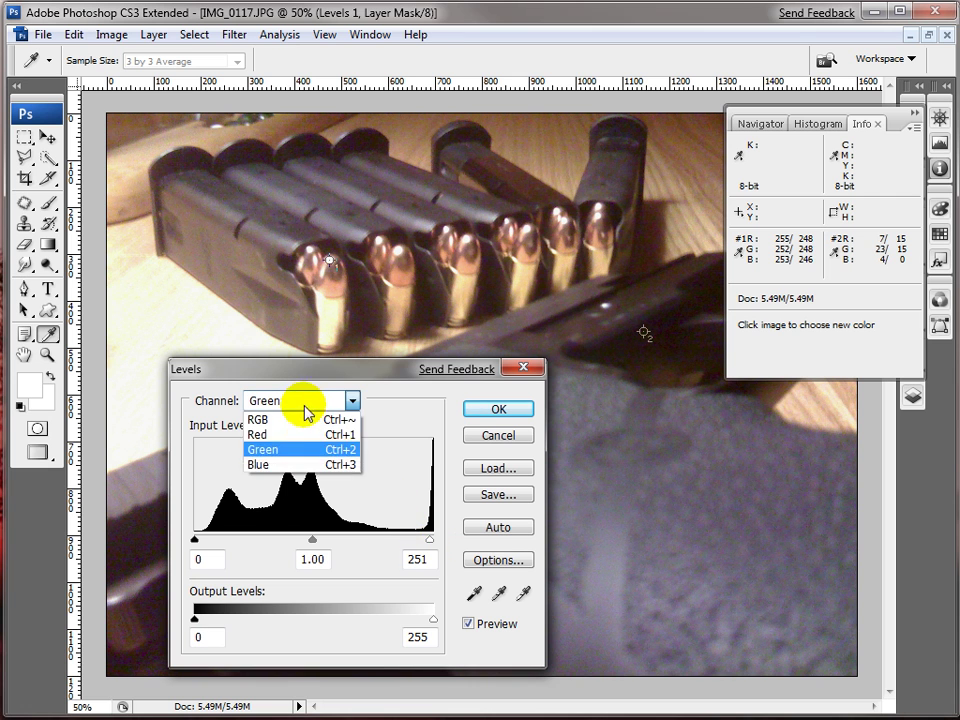
{"action": "left_click", "coordinate": [286, 465]}
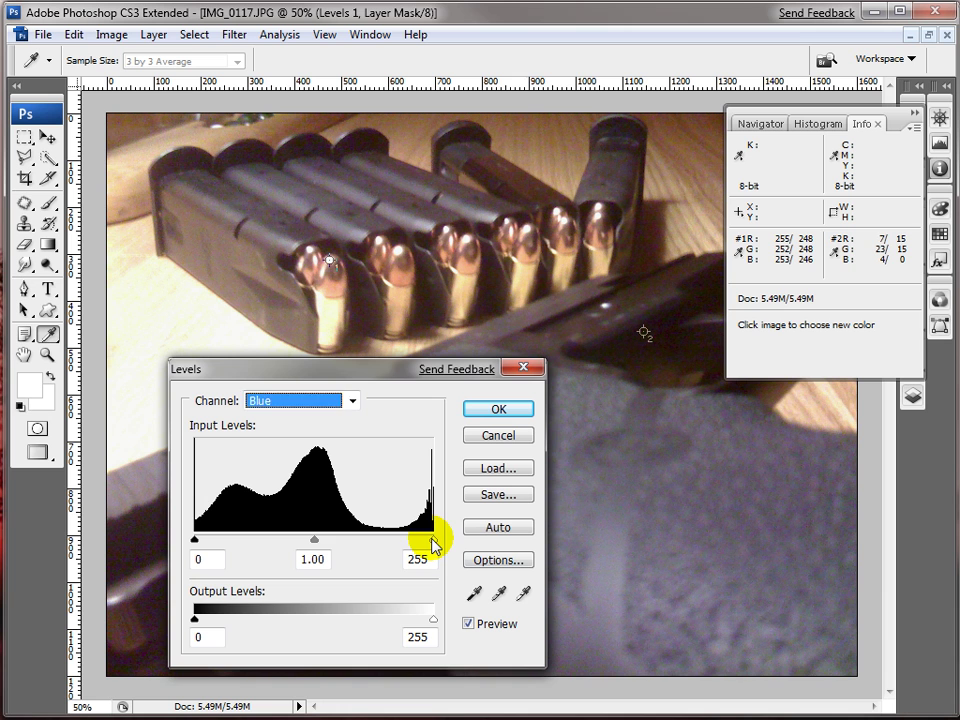
{"action": "left_click_drag", "start_coordinate": [432, 540], "coordinate": [431, 543]}
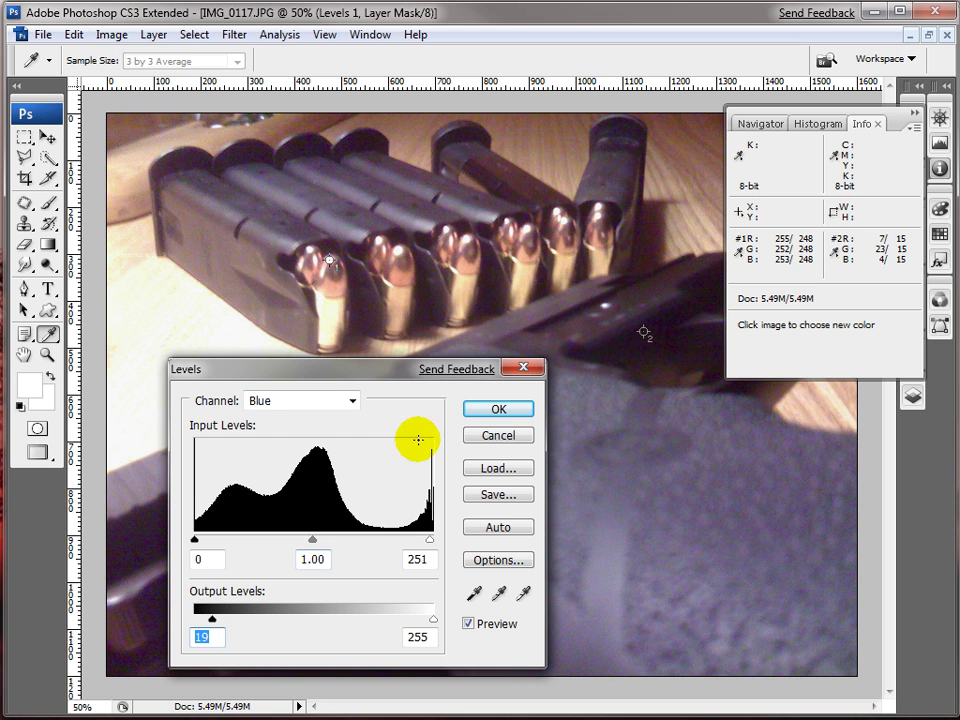
Confirm the Levels settings and turn on the Levels 1 layer's visibility.
{"action": "left_click", "coordinate": [499, 412]}
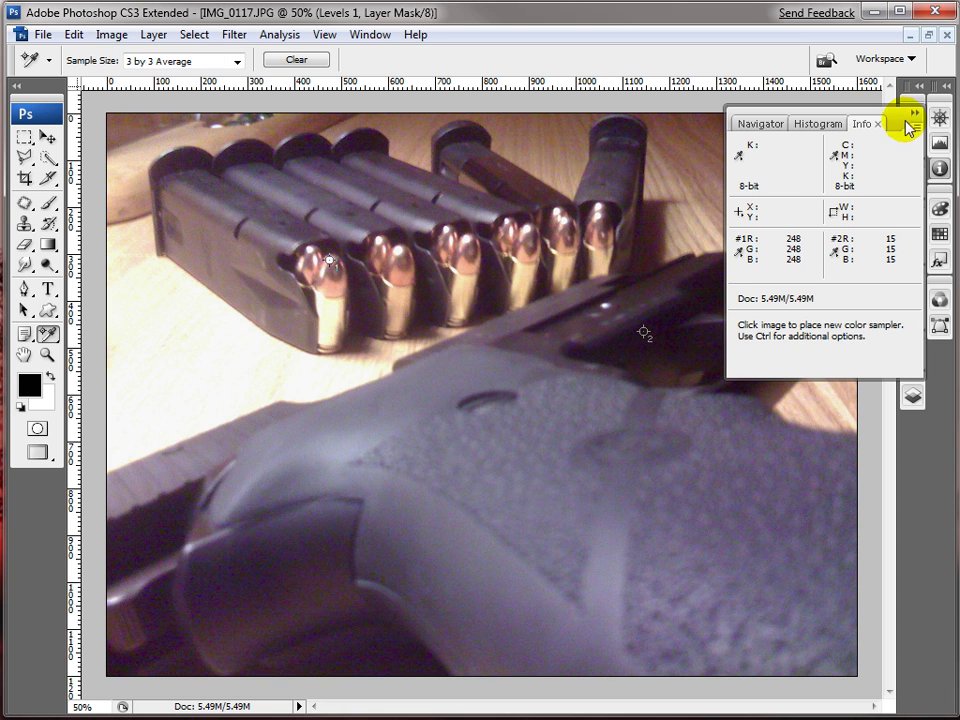
{"action": "left_click", "coordinate": [916, 117]}
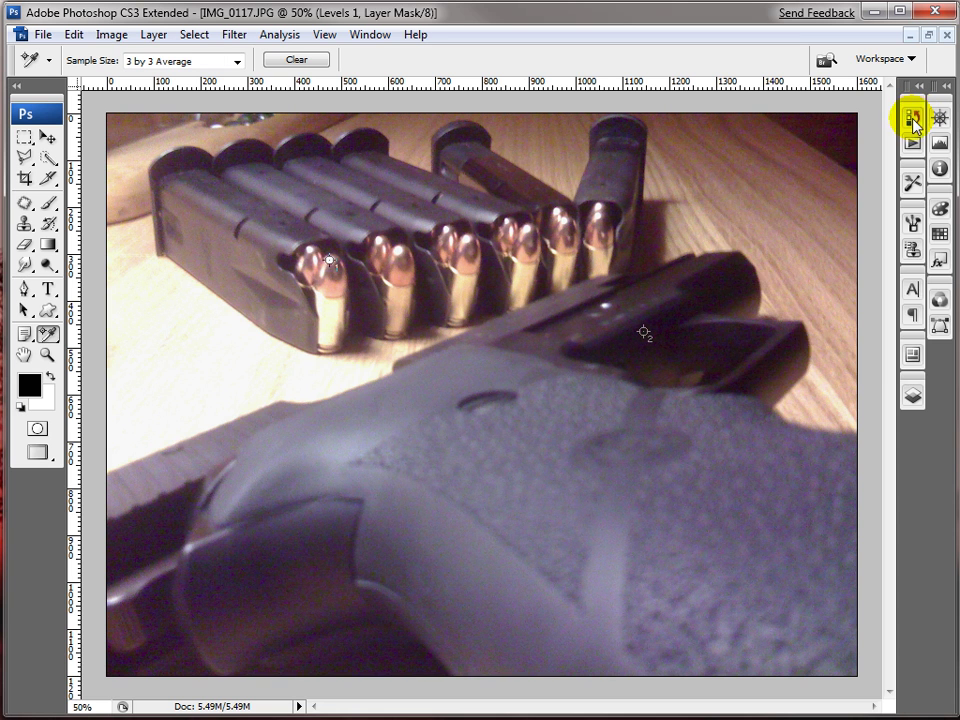
{"action": "left_click", "coordinate": [914, 397]}
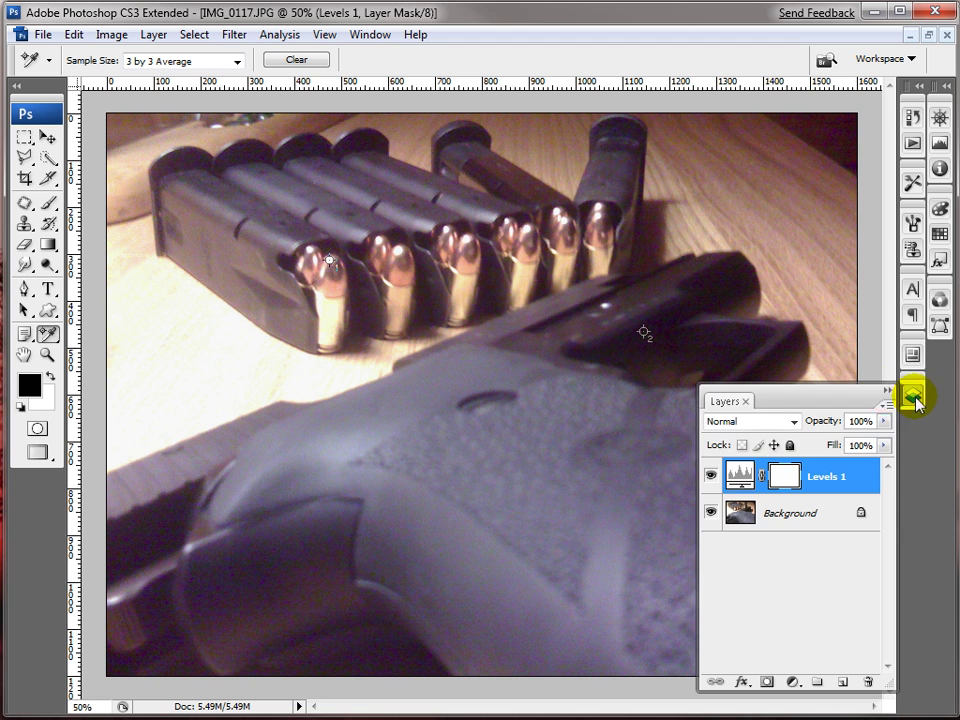
{"action": "left_click", "coordinate": [711, 478]}
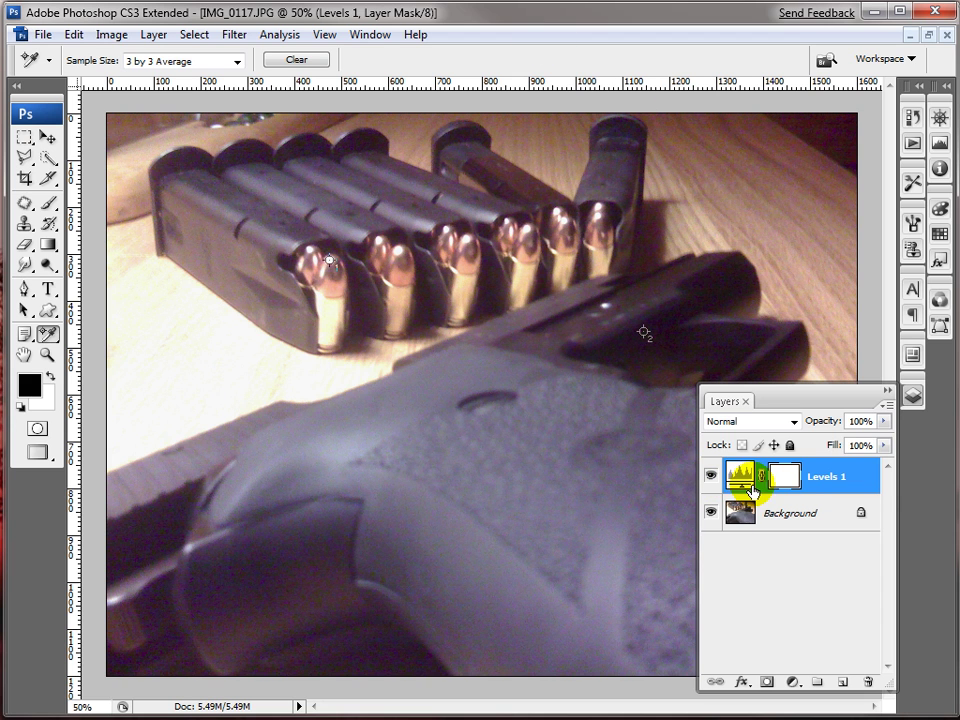
Duplicate the Background layer as Background copy.
{"action": "left_click", "coordinate": [821, 514]}
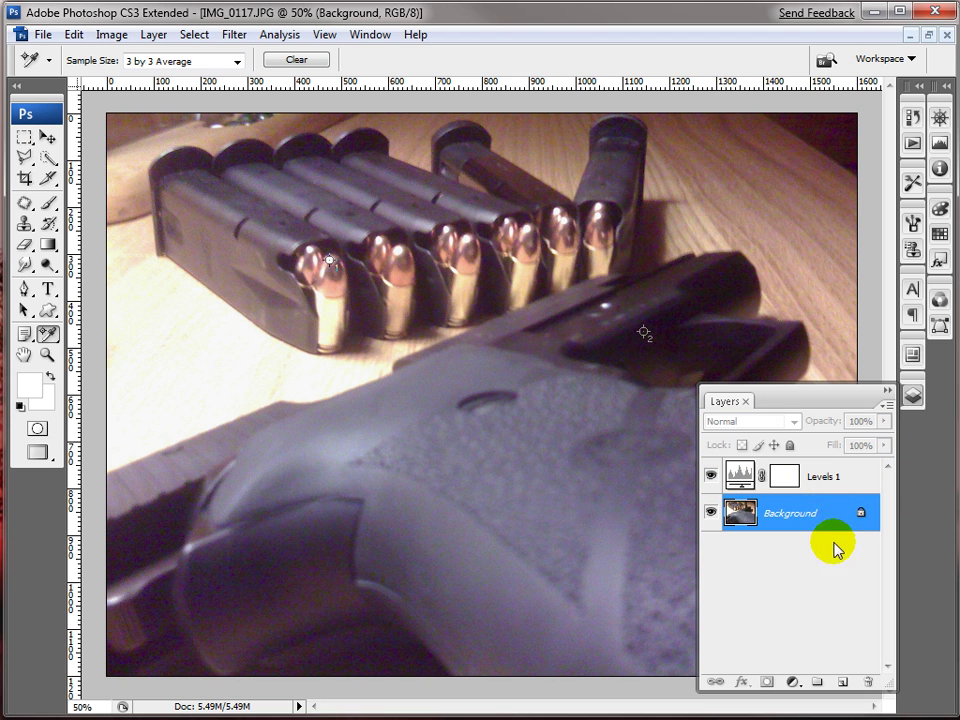
{"action": "mouse_move", "coordinate": [836, 516]}
{"action": "left_mouse_down"}
{"action": "mouse_move", "coordinate": [833, 546]}
{"action": "mouse_move", "coordinate": [836, 512]}
{"action": "left_mouse_up"}
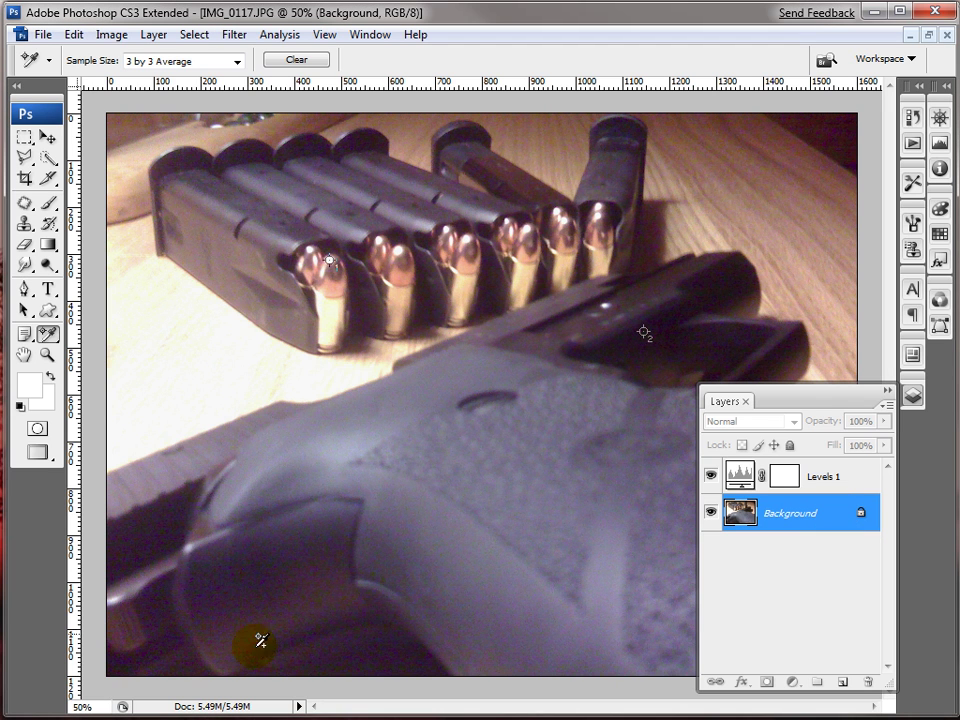
{"action": "left_click", "coordinate": [836, 515]}
{"action": "left_click_drag", "start_coordinate": [836, 515], "coordinate": [843, 682]}
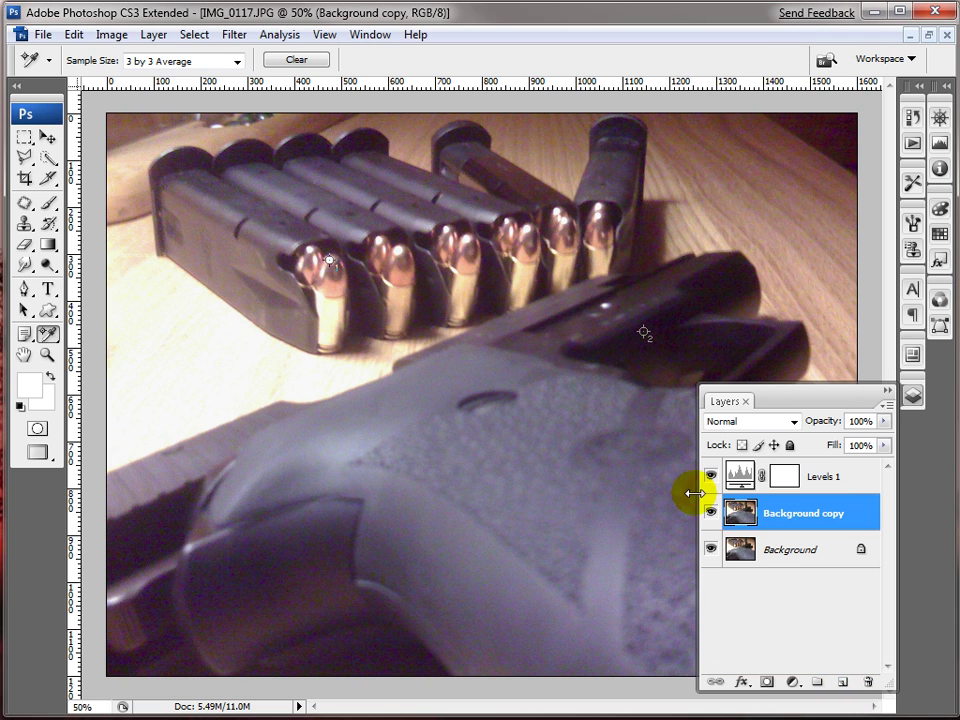
Apply Filter > Blur > Gaussian Blur at a 1.5-pixel radius to Background copy.
{"action": "left_click", "coordinate": [232, 40]}
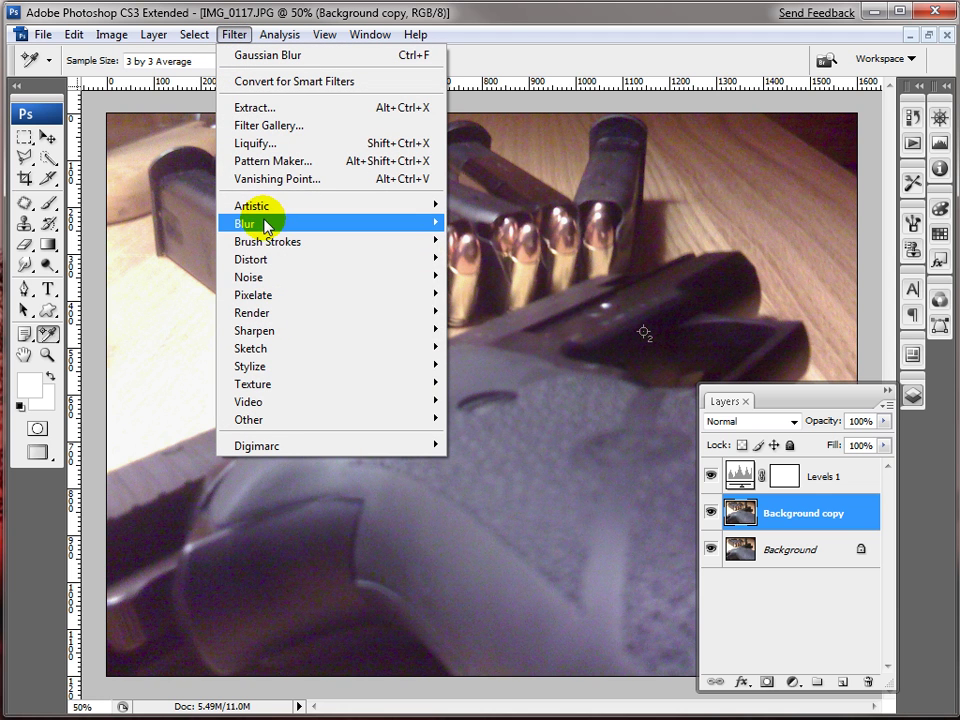
{"action": "mouse_move", "coordinate": [266, 228]}
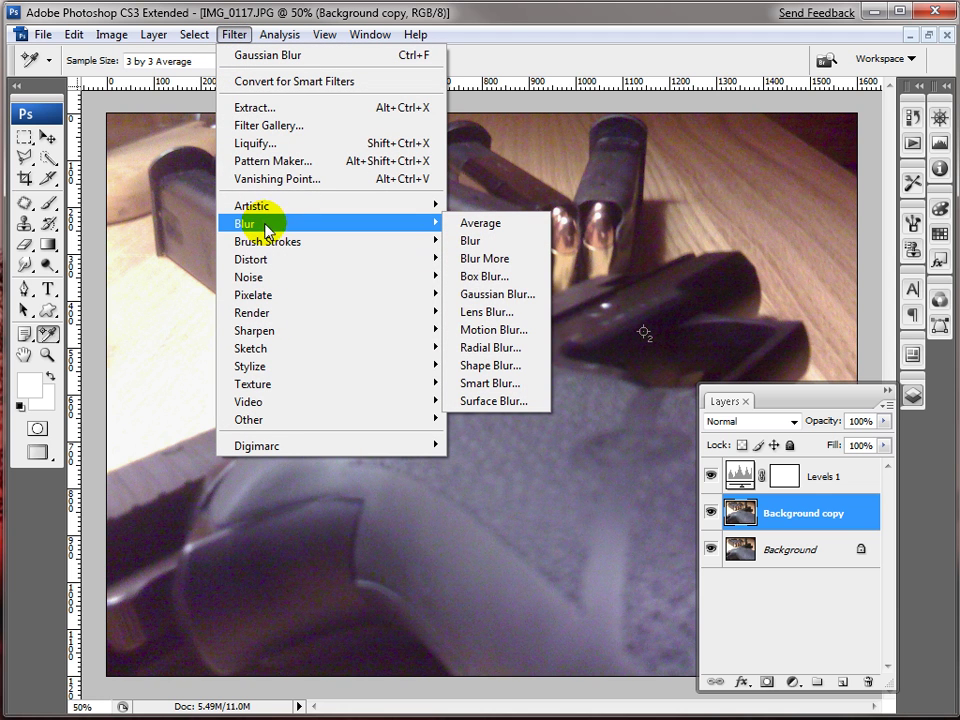
{"action": "left_click", "coordinate": [518, 304]}
{"action": "left_click_drag", "start_coordinate": [952, 163], "coordinate": [761, 238]}
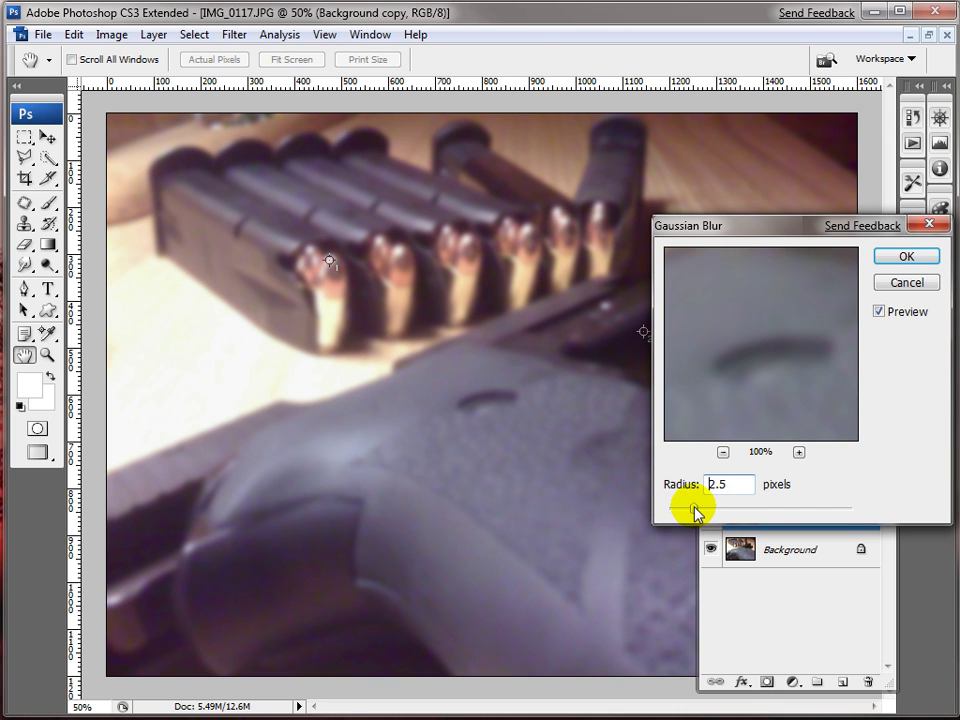
{"action": "left_click_drag", "start_coordinate": [686, 512], "coordinate": [683, 511]}
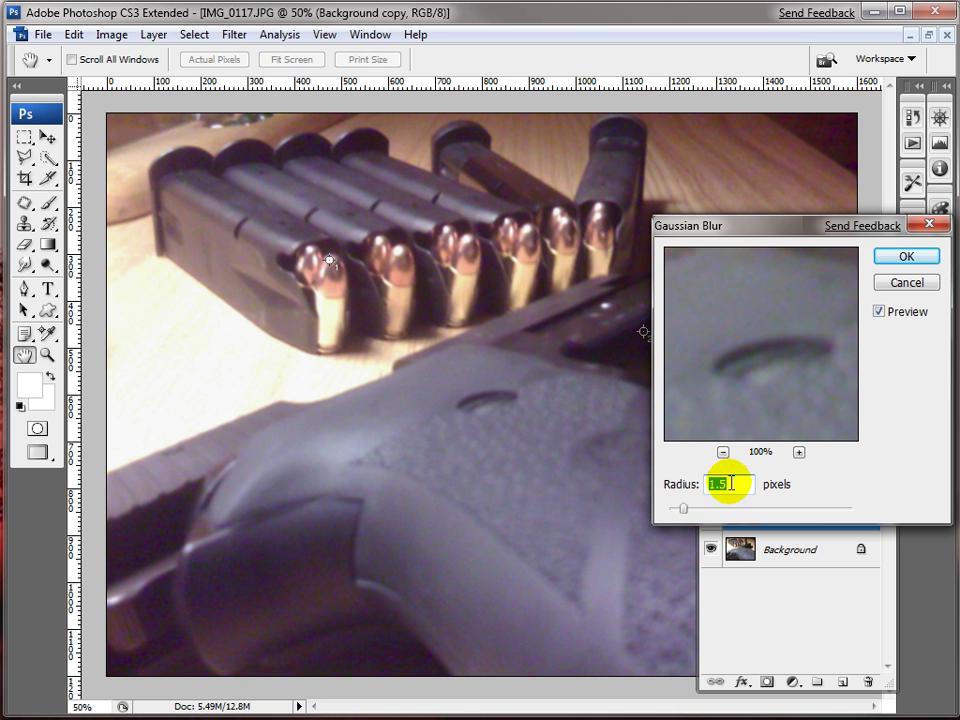
{"action": "left_click", "coordinate": [907, 258]}
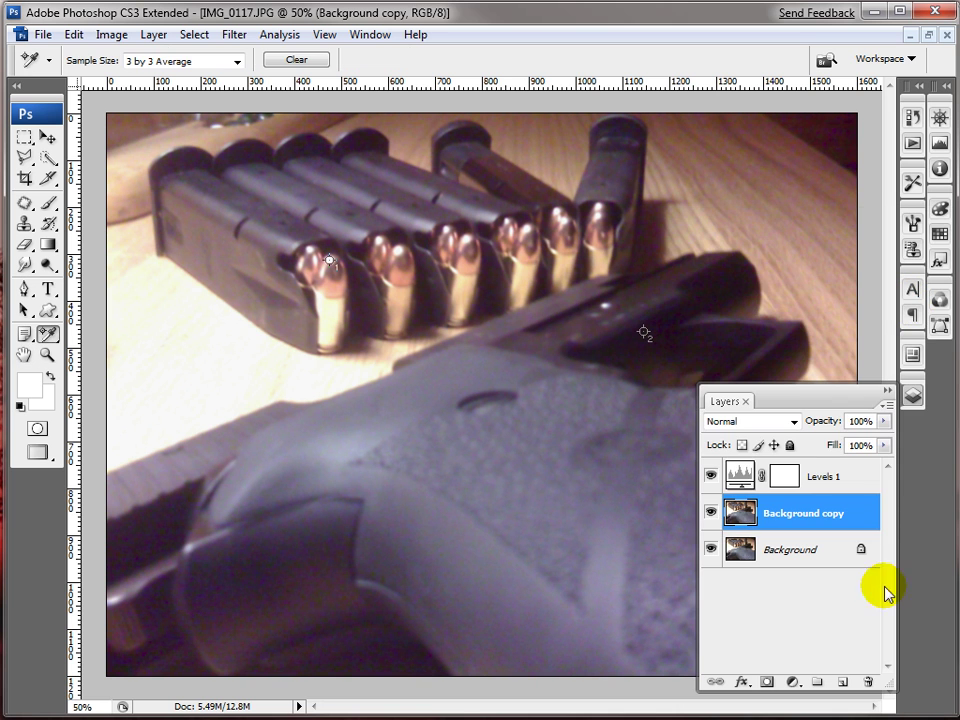
Duplicate Background copy as Background copy 2 and size the retouching brush to 300 px.
{"action": "left_click_drag", "start_coordinate": [837, 513], "coordinate": [842, 681]}
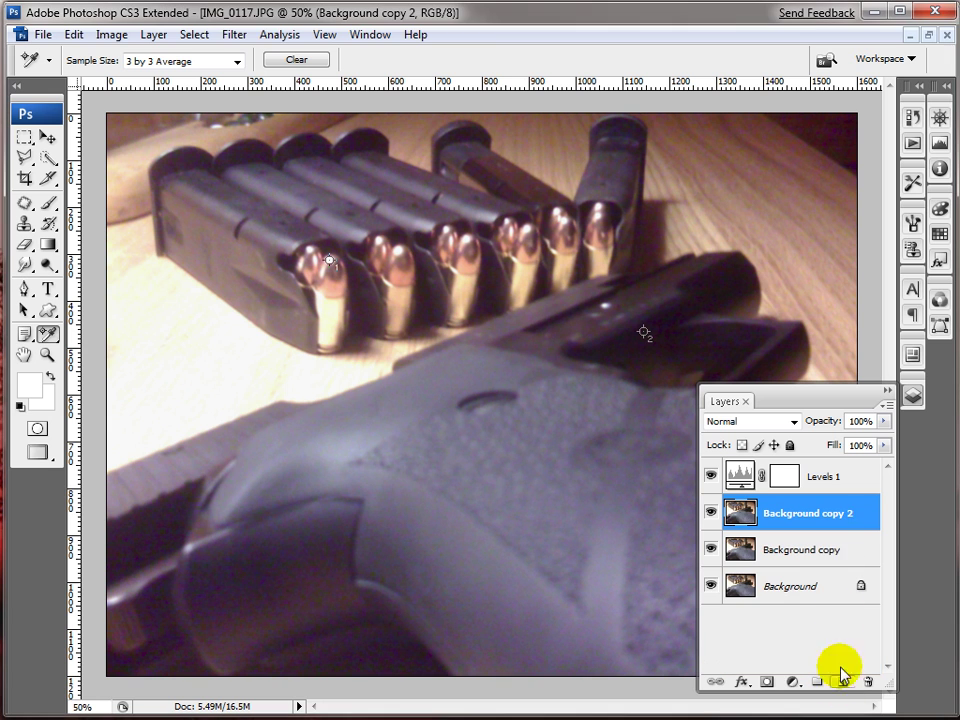
{"action": "left_click", "coordinate": [24, 265]}
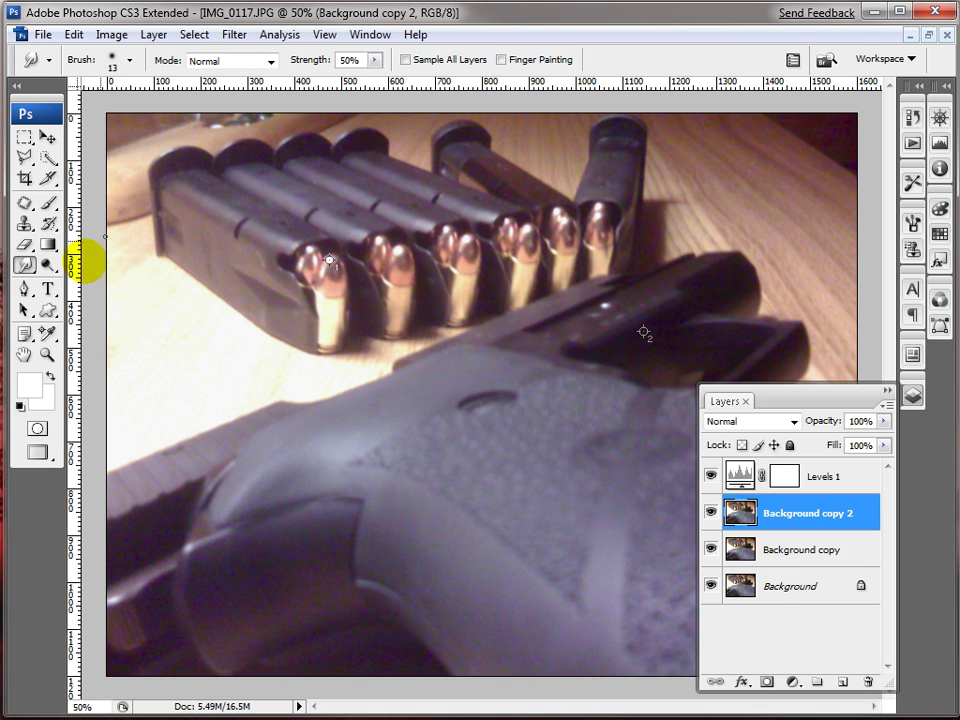
{"action": "mouse_move", "coordinate": [26, 263]}
{"action": "left_mouse_down"}
{"action": "mouse_move", "coordinate": [26, 280]}
{"action": "mouse_move", "coordinate": [45, 266]}
{"action": "mouse_move", "coordinate": [119, 280]}
{"action": "left_mouse_up"}
{"action": "key", "text": "bracketright"}
{"action": "key", "text": "bracketright"}
{"action": "key", "text": "bracketright"}
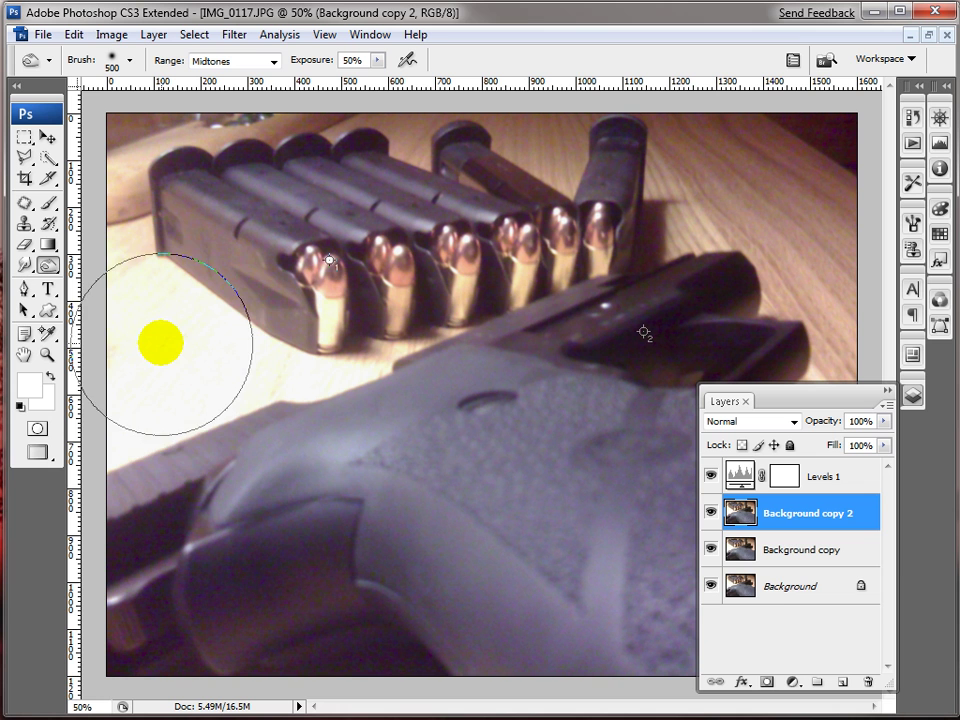
{"action": "key", "text": "bracketleft"}
{"action": "key", "text": "bracketleft"}
{"action": "key", "text": "bracketleft"}
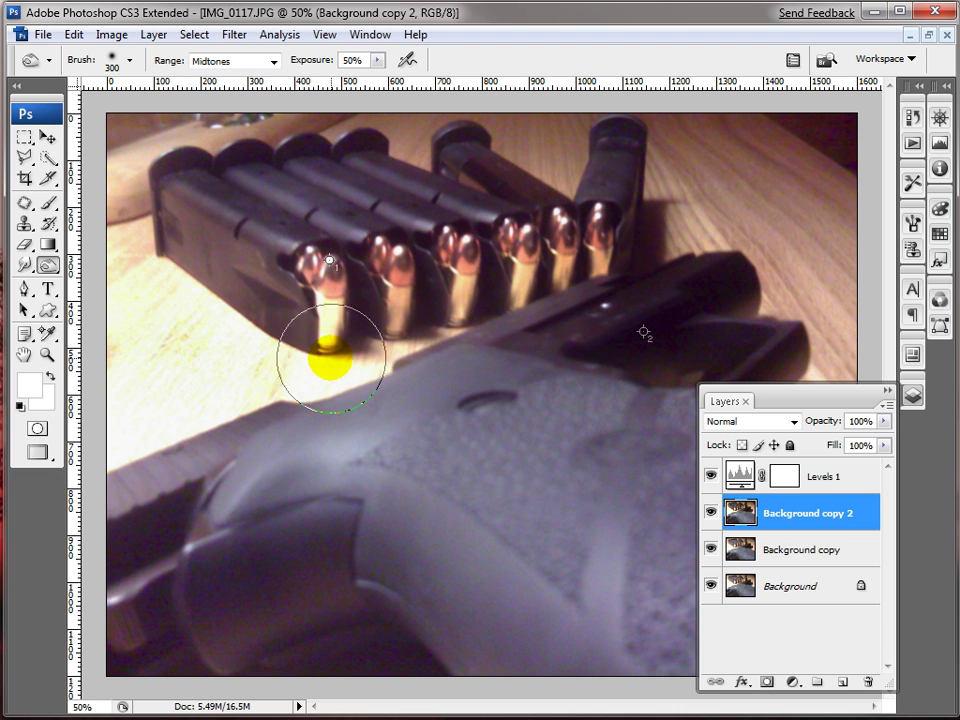
{"action": "mouse_move", "coordinate": [271, 345]}
{"action": "left_mouse_down"}
{"action": "mouse_move", "coordinate": [367, 373]}
{"action": "mouse_move", "coordinate": [58, 430]}
{"action": "mouse_move", "coordinate": [103, 278]}
{"action": "mouse_move", "coordinate": [276, 442]}
{"action": "mouse_move", "coordinate": [375, 370]}
{"action": "mouse_move", "coordinate": [158, 285]}
{"action": "mouse_move", "coordinate": [321, 374]}
{"action": "mouse_move", "coordinate": [358, 363]}
{"action": "mouse_move", "coordinate": [83, 408]}
{"action": "mouse_move", "coordinate": [167, 370]}
{"action": "mouse_move", "coordinate": [366, 397]}
{"action": "left_mouse_up"}
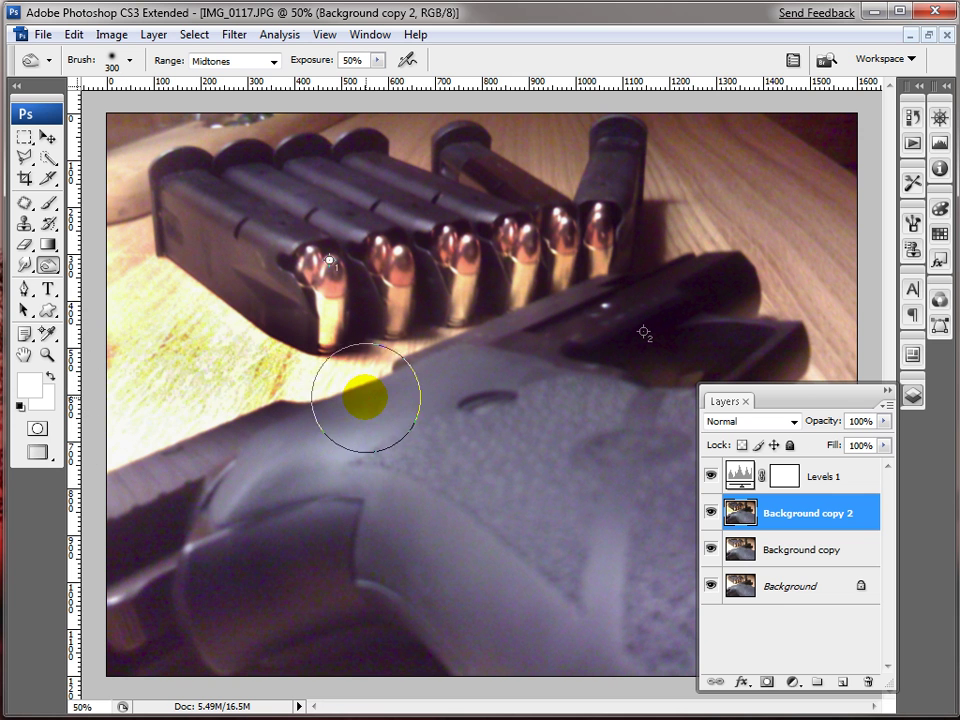
{"action": "key", "text": "ctrl+z"}
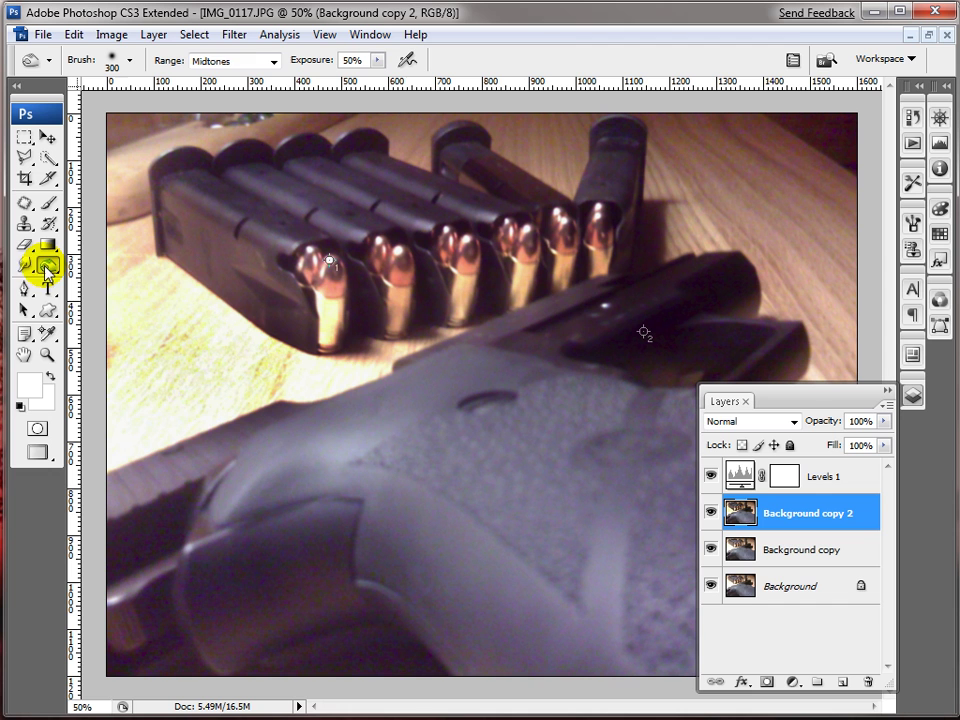
Dodge the four bullets' tips and casings, then duplicate the layer as Background copy 3.
{"action": "left_click", "coordinate": [24, 265]}
{"action": "left_click", "coordinate": [24, 265]}
{"action": "left_click", "coordinate": [45, 263]}
{"action": "left_click", "coordinate": [47, 265]}
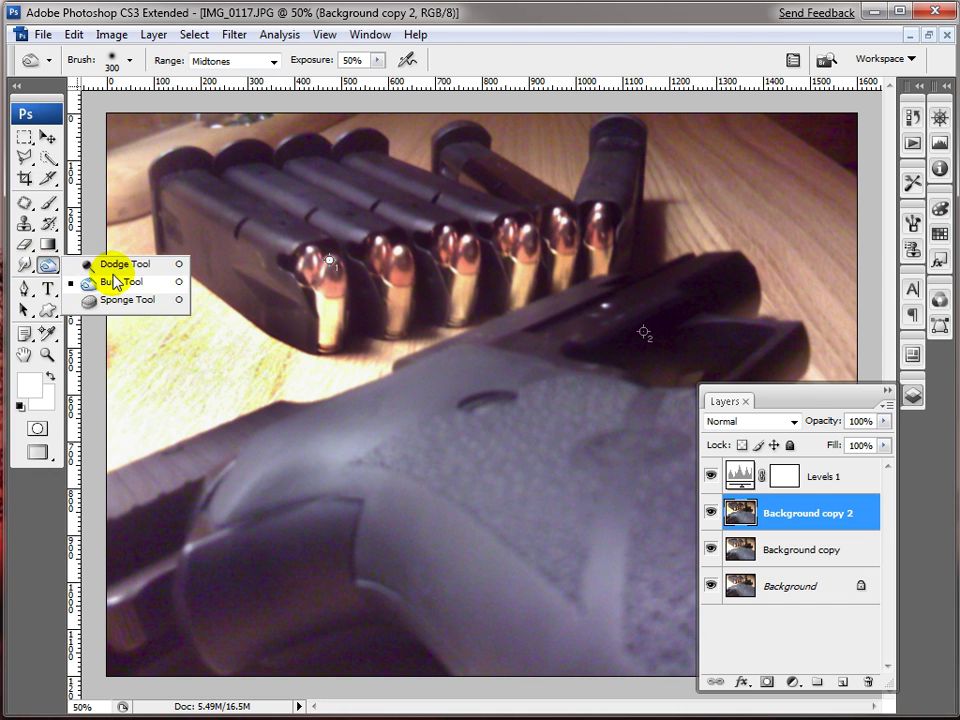
{"action": "left_click", "coordinate": [115, 262]}
{"action": "left_click_drag", "start_coordinate": [325, 272], "coordinate": [330, 323]}
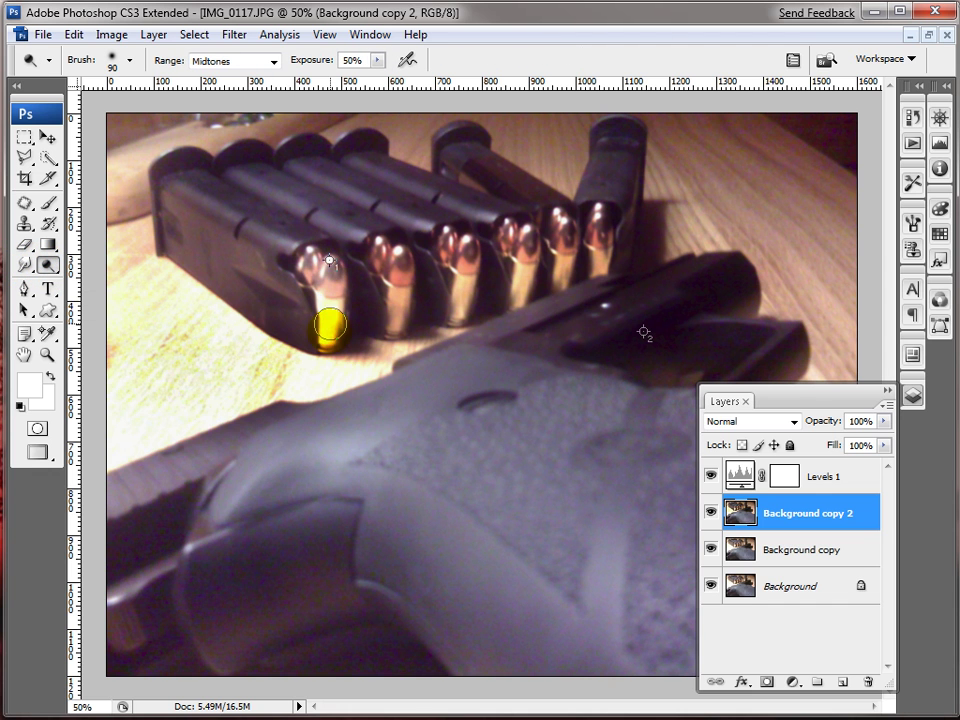
{"action": "left_click_drag", "start_coordinate": [392, 250], "coordinate": [384, 326]}
{"action": "left_click_drag", "start_coordinate": [445, 255], "coordinate": [422, 291]}
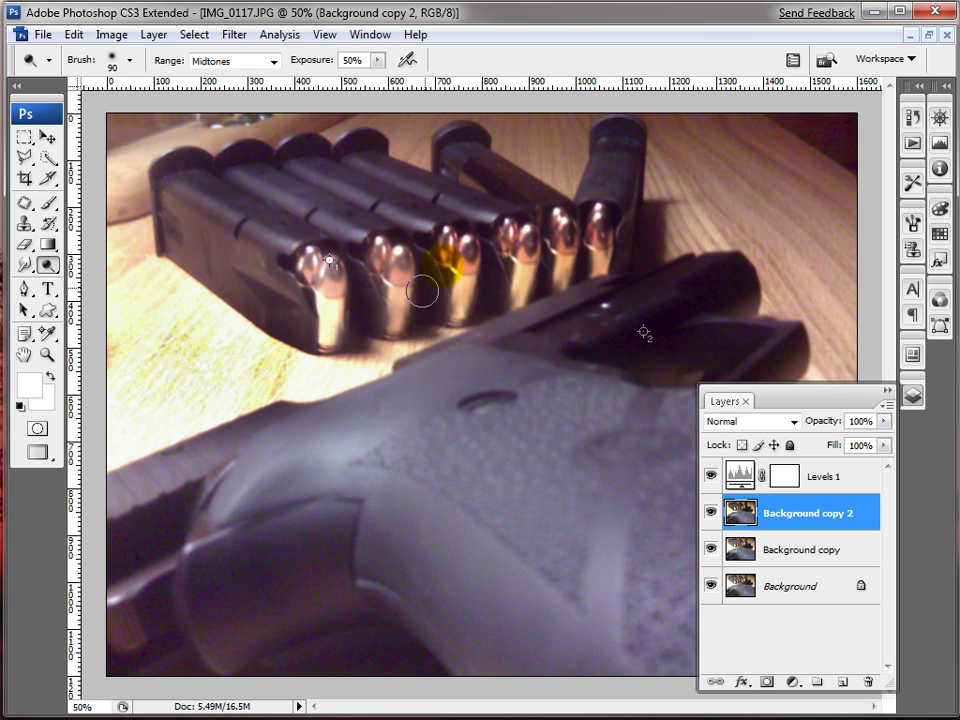
{"action": "left_click_drag", "start_coordinate": [449, 247], "coordinate": [461, 301]}
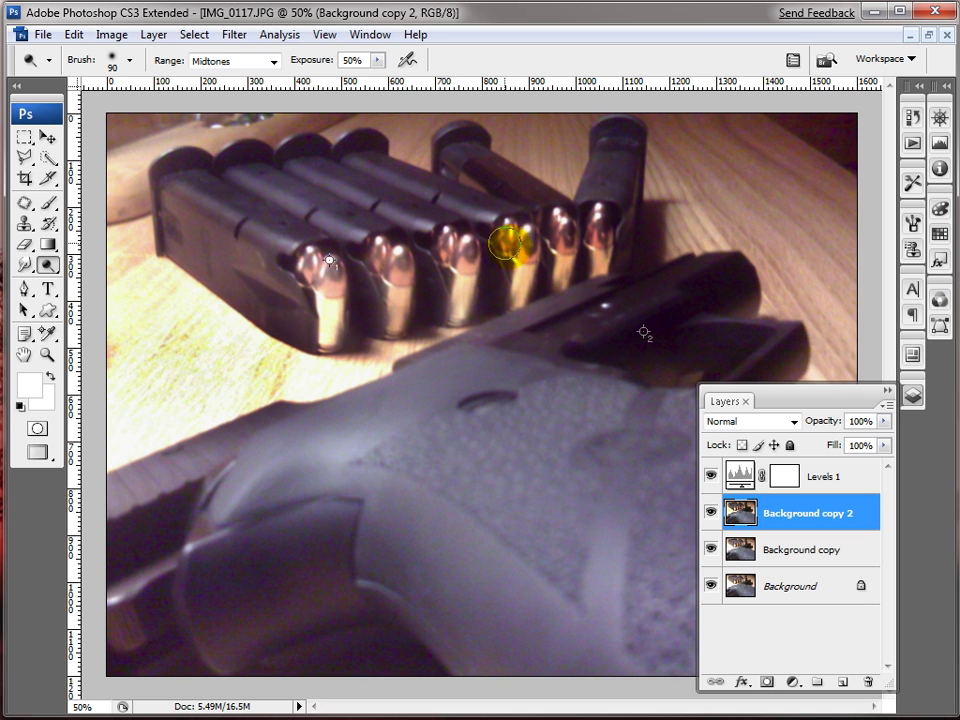
{"action": "left_click_drag", "start_coordinate": [506, 244], "coordinate": [513, 297]}
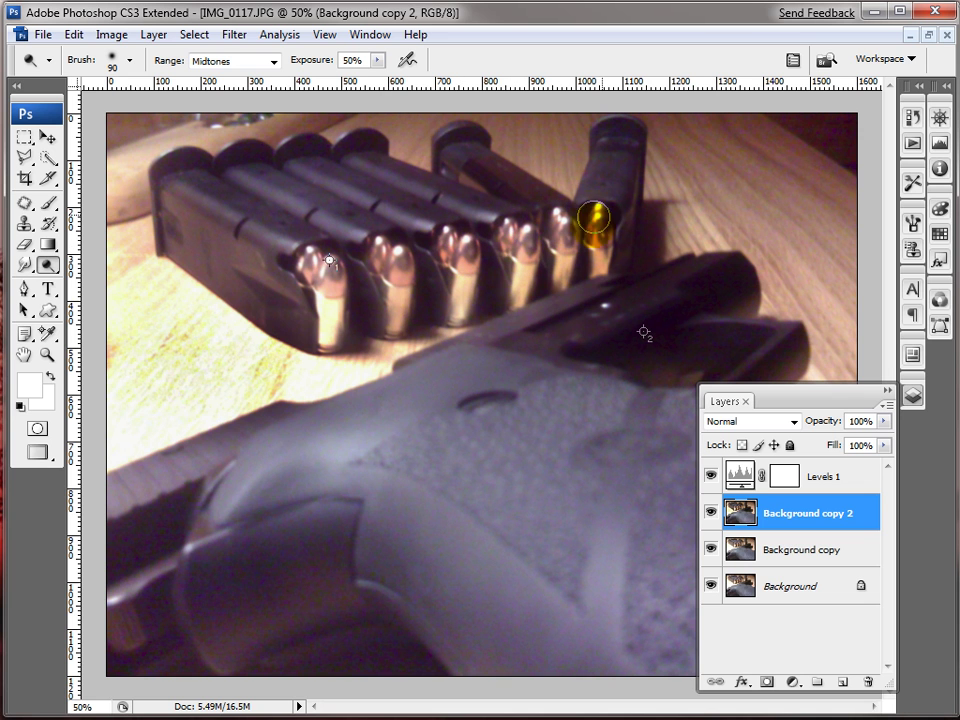
{"action": "left_click", "coordinate": [396, 284]}
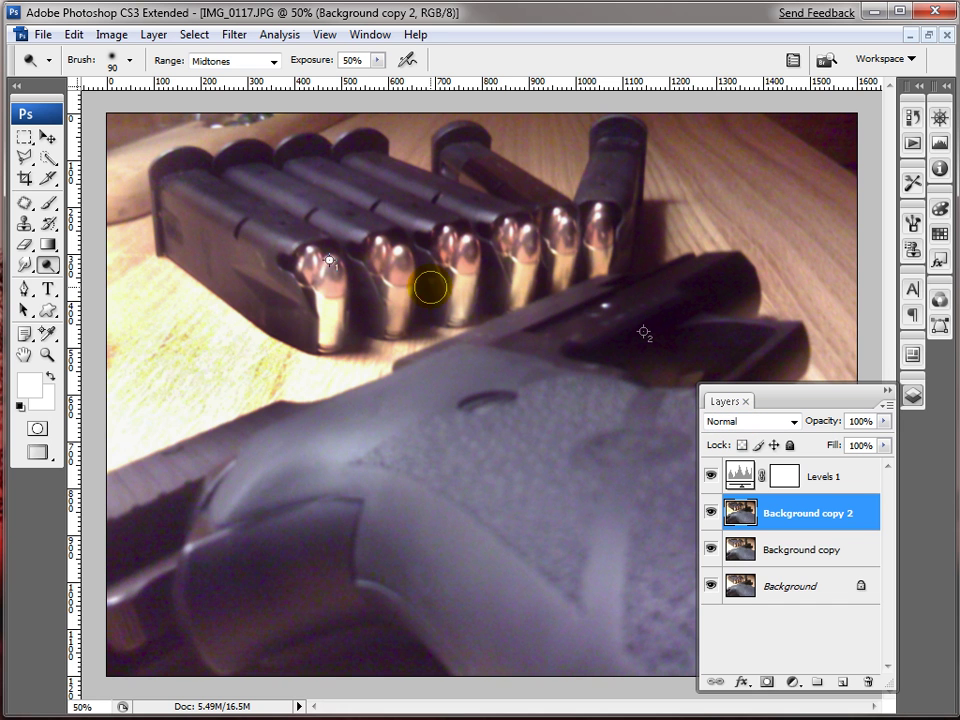
{"action": "left_click", "coordinate": [853, 530]}
{"action": "left_click_drag", "start_coordinate": [853, 522], "coordinate": [843, 681]}
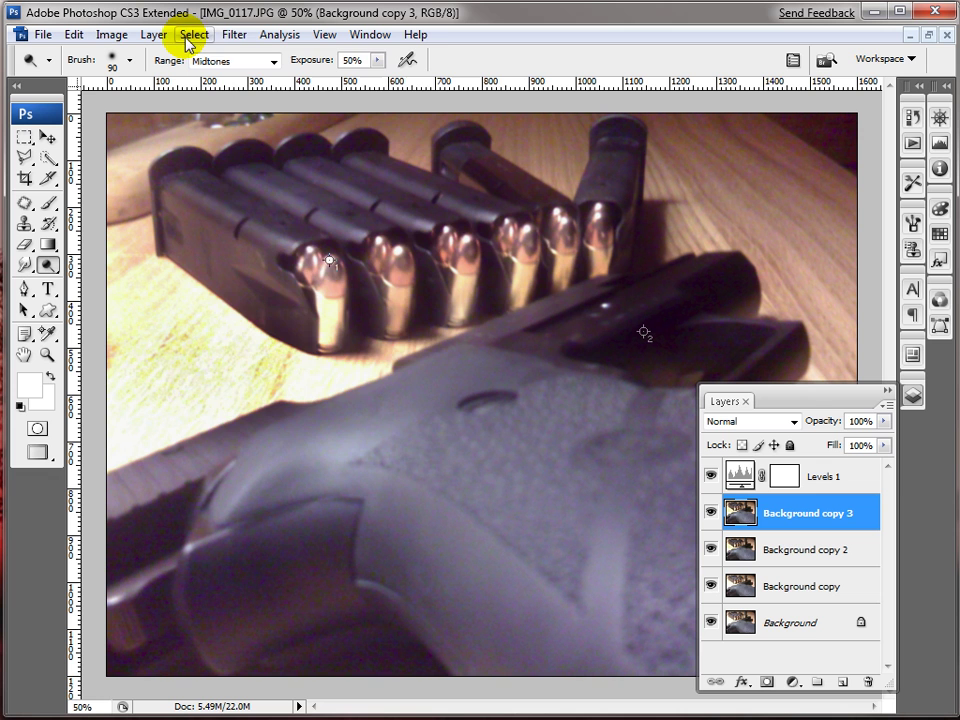
Apply Filter > Blur > Gaussian Blur at a 6.6-pixel radius to Background copy 3.
{"action": "left_click", "coordinate": [234, 34]}
{"action": "mouse_move", "coordinate": [267, 229]}
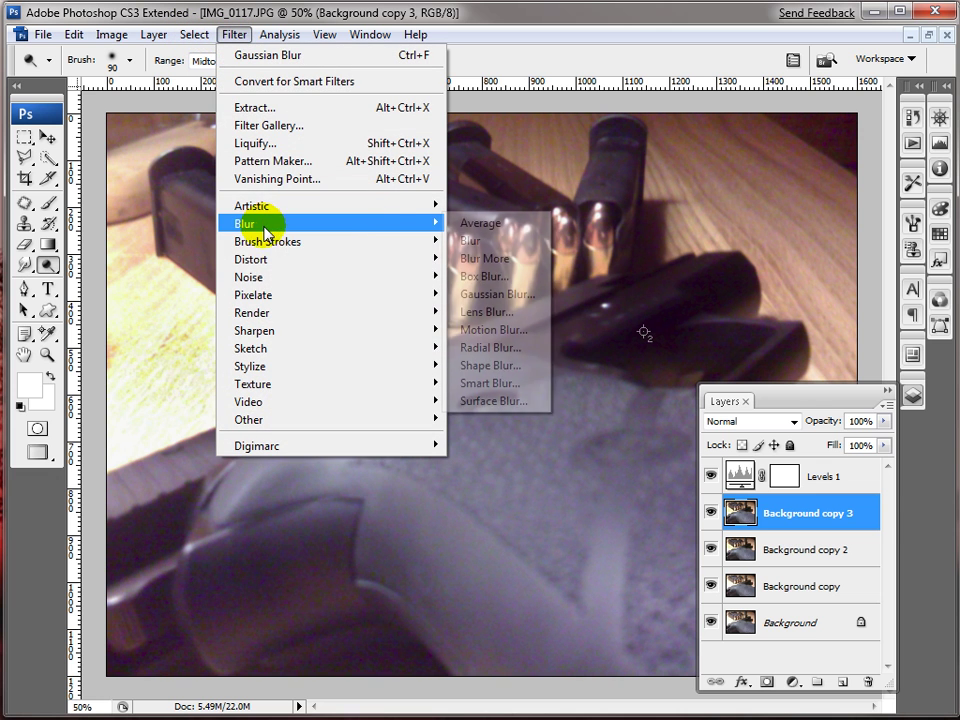
{"action": "left_click", "coordinate": [497, 295]}
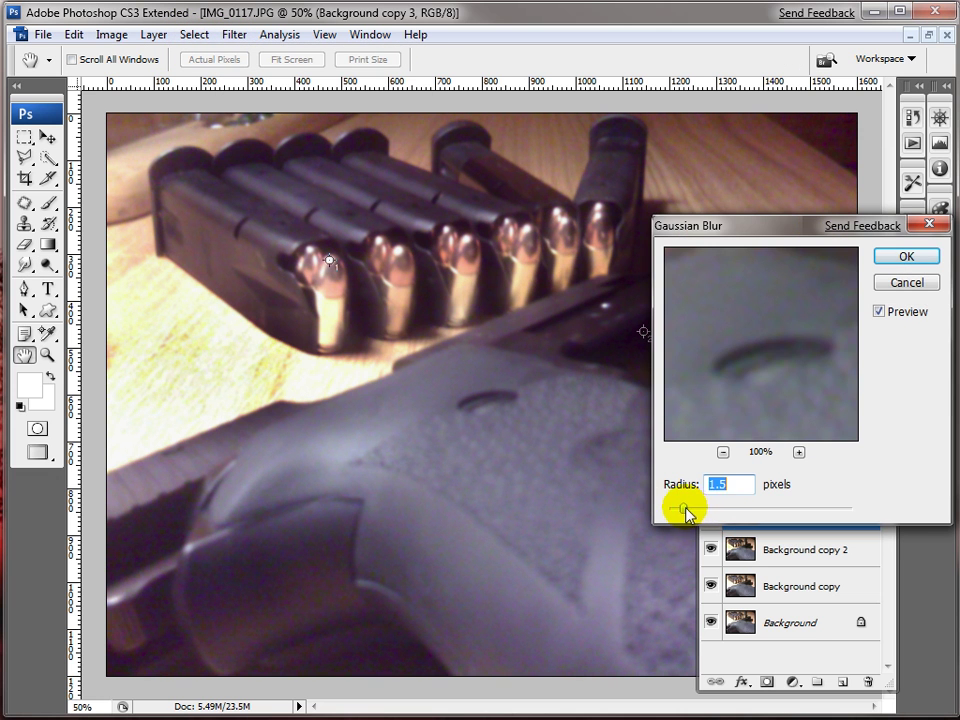
{"action": "left_click_drag", "start_coordinate": [702, 506], "coordinate": [723, 508]}
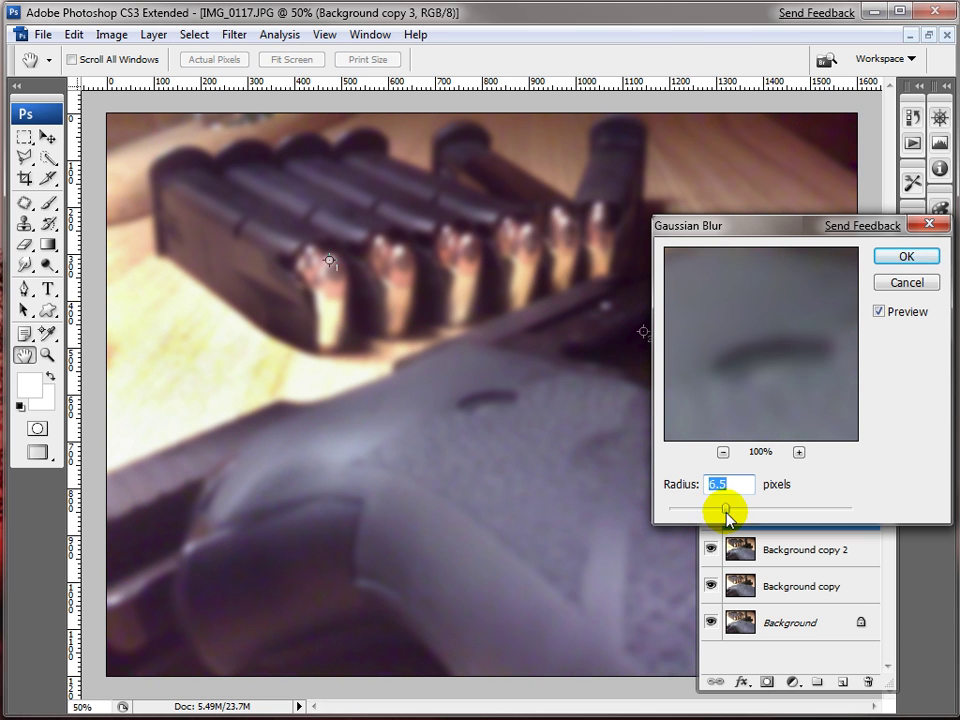
{"action": "left_click", "coordinate": [907, 258]}
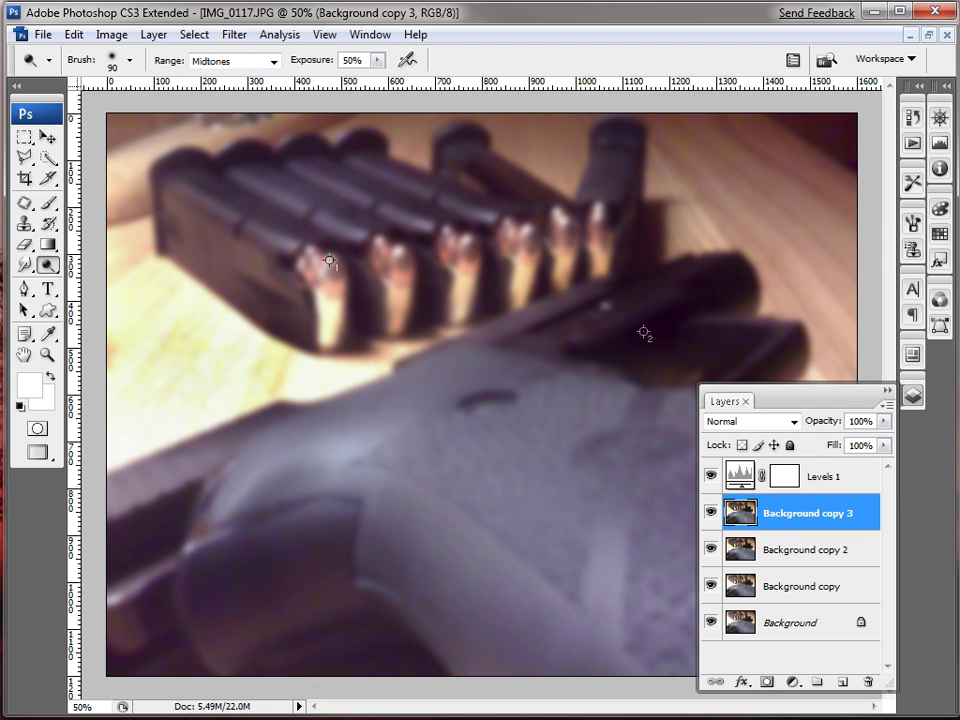
Erase the centre of Background copy 3 with an 1800 px eraser to reveal the sharp gun.
{"action": "left_click", "coordinate": [30, 246]}
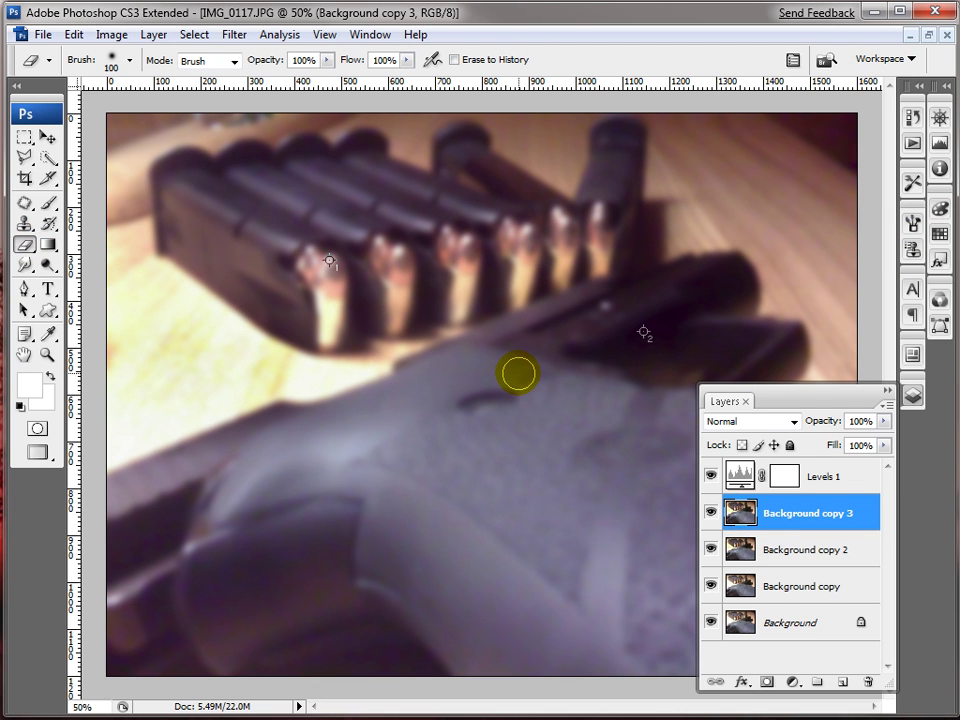
{"action": "key", "text": "bracketright"}
{"action": "key", "text": "bracketright"}
{"action": "key", "text": "bracketright"}
{"action": "key", "text": "bracketright"}
{"action": "key", "text": "bracketright"}
{"action": "key", "text": "bracketright"}
{"action": "key", "text": "bracketright"}
{"action": "key", "text": "bracketright"}
{"action": "key", "text": "bracketright"}
{"action": "key", "text": "bracketright"}
{"action": "key", "text": "bracketright"}
{"action": "key", "text": "bracketright"}
{"action": "key", "text": "bracketright"}
{"action": "key", "text": "bracketright"}
{"action": "key", "text": "bracketright"}
{"action": "right_click", "coordinate": [470, 410]}
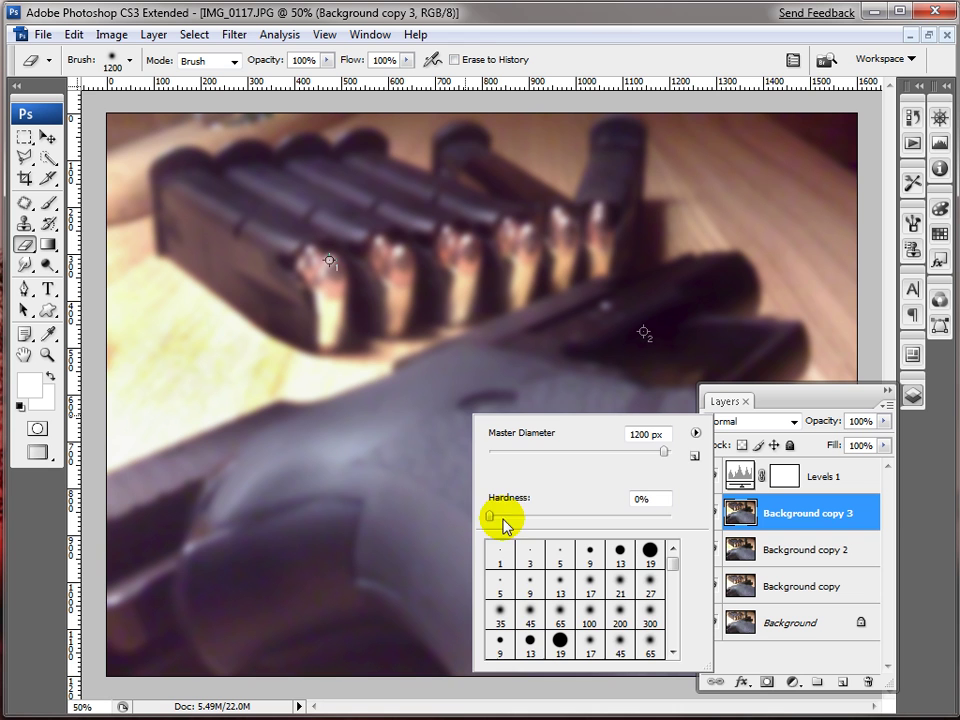
{"action": "left_click", "coordinate": [615, 19]}
{"action": "key", "text": "bracketright"}
{"action": "key", "text": "bracketright"}
{"action": "key", "text": "bracketright"}
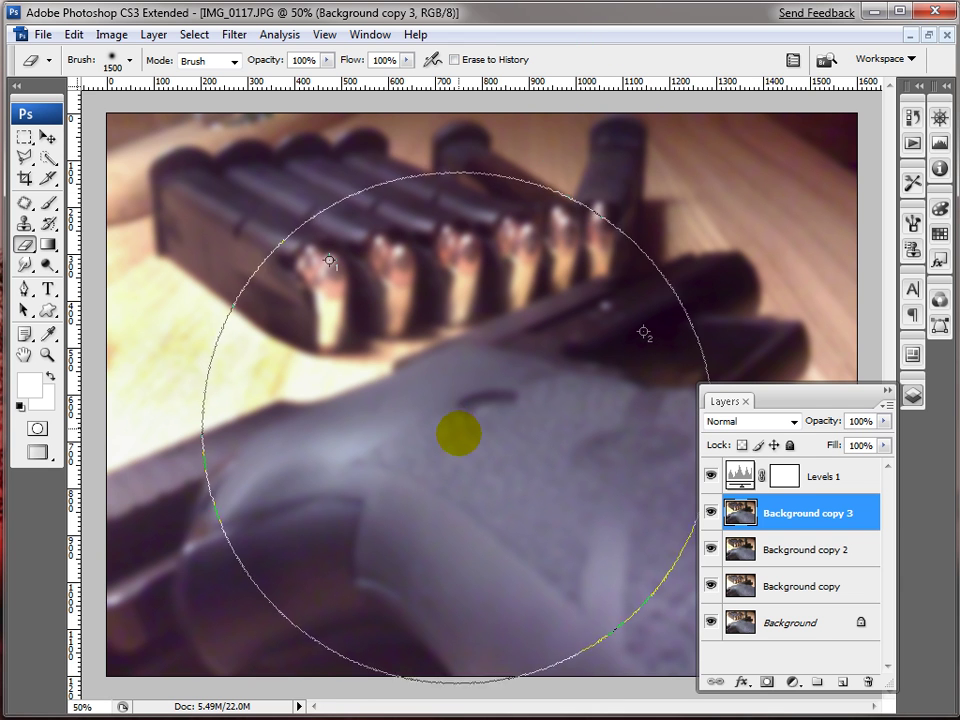
{"action": "key", "text": "bracketright"}
{"action": "key", "text": "bracketright"}
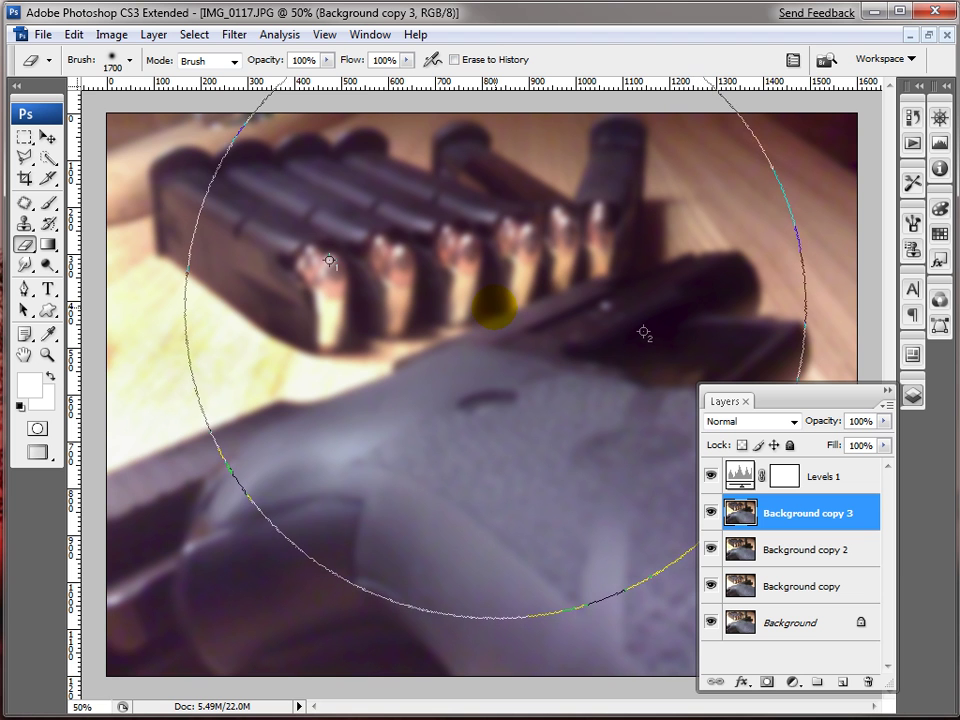
{"action": "left_click", "coordinate": [493, 307]}
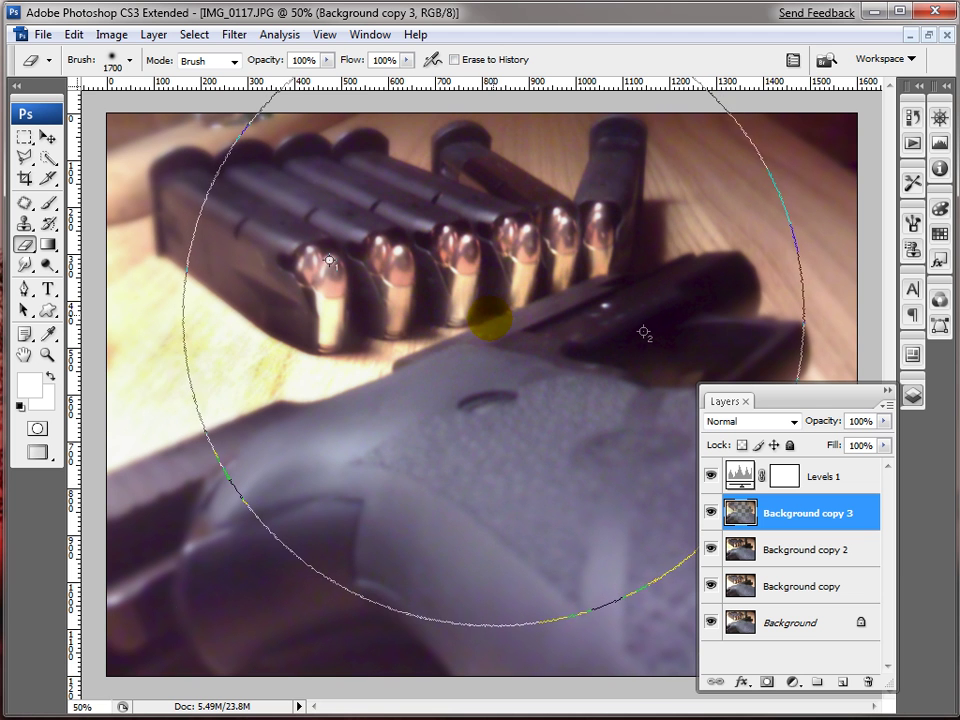
{"action": "key", "text": "ctrl+z"}
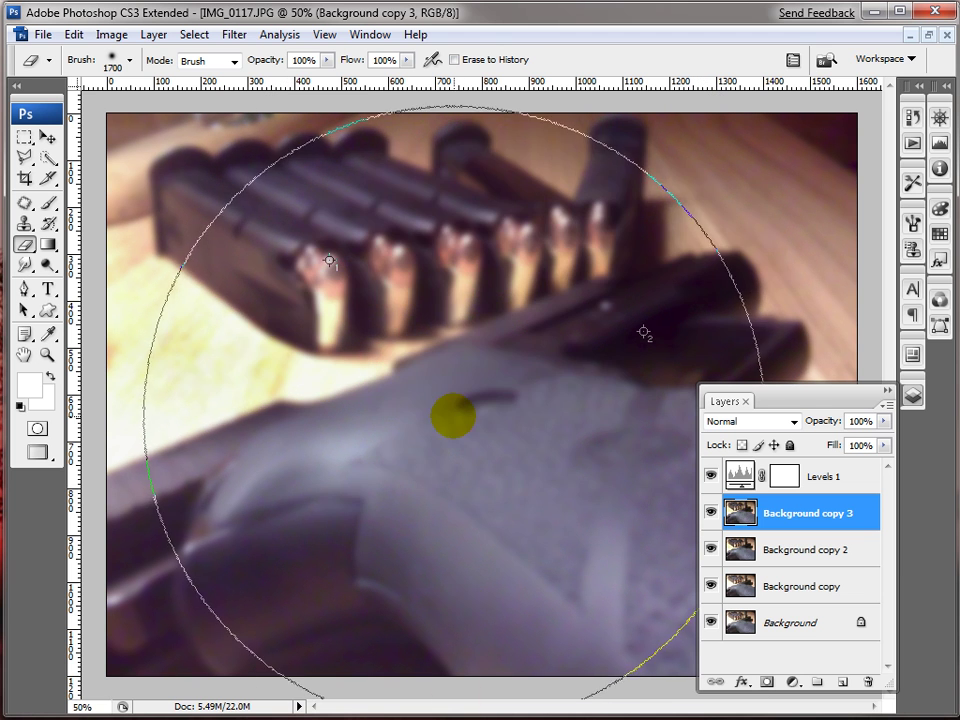
{"action": "key", "text": "bracketright"}
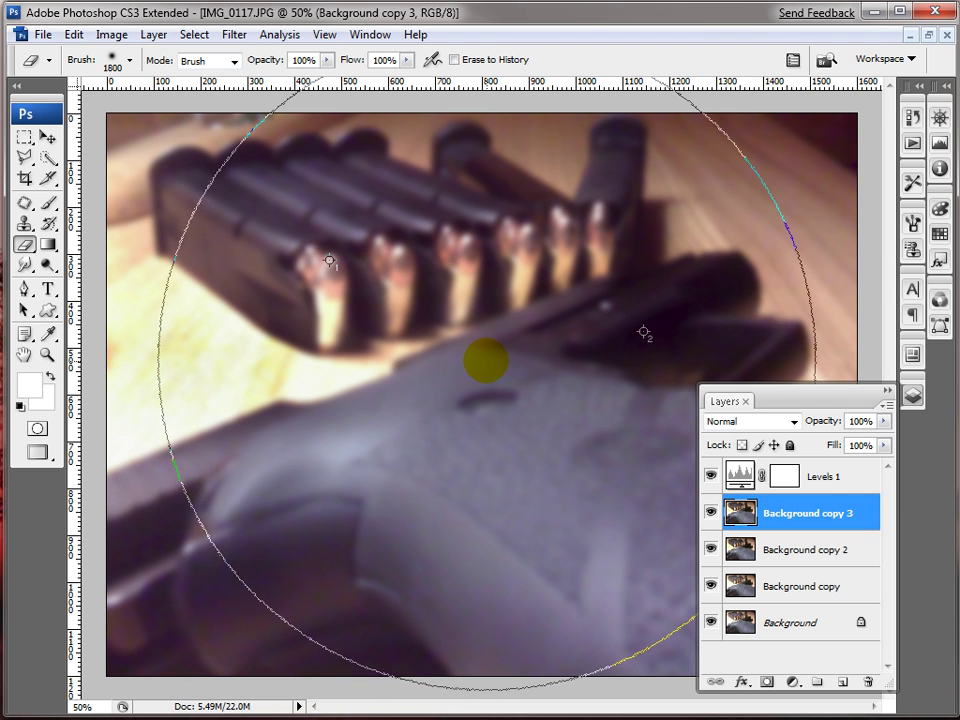
{"action": "left_click", "coordinate": [486, 361]}
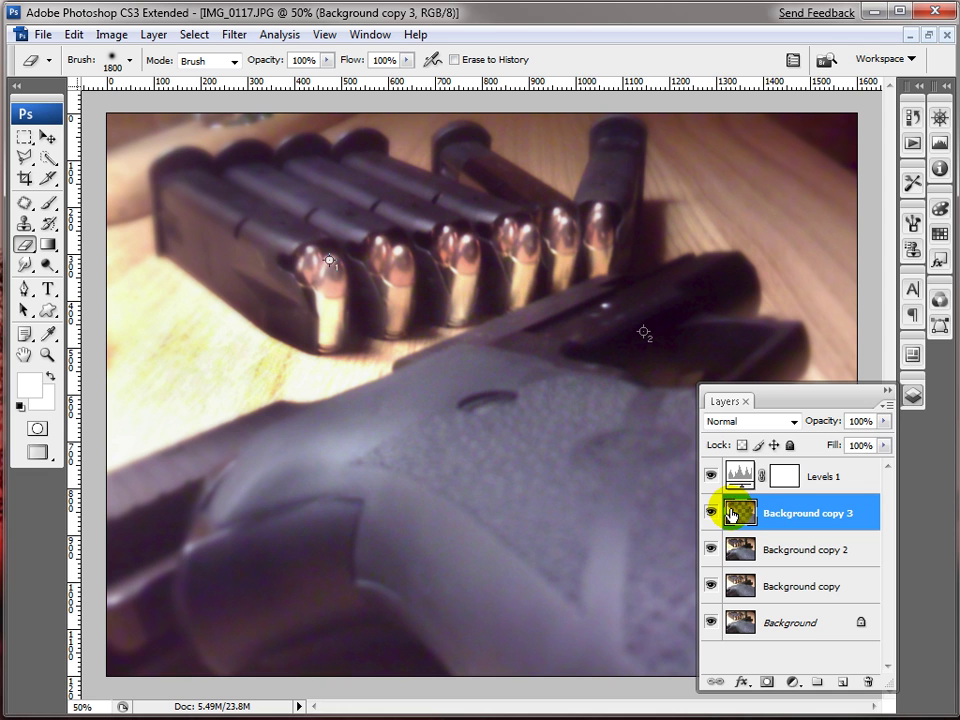
Set the blurred layer's opacity to 84% and toggle its visibility to compare.
{"action": "left_click", "coordinate": [883, 421]}
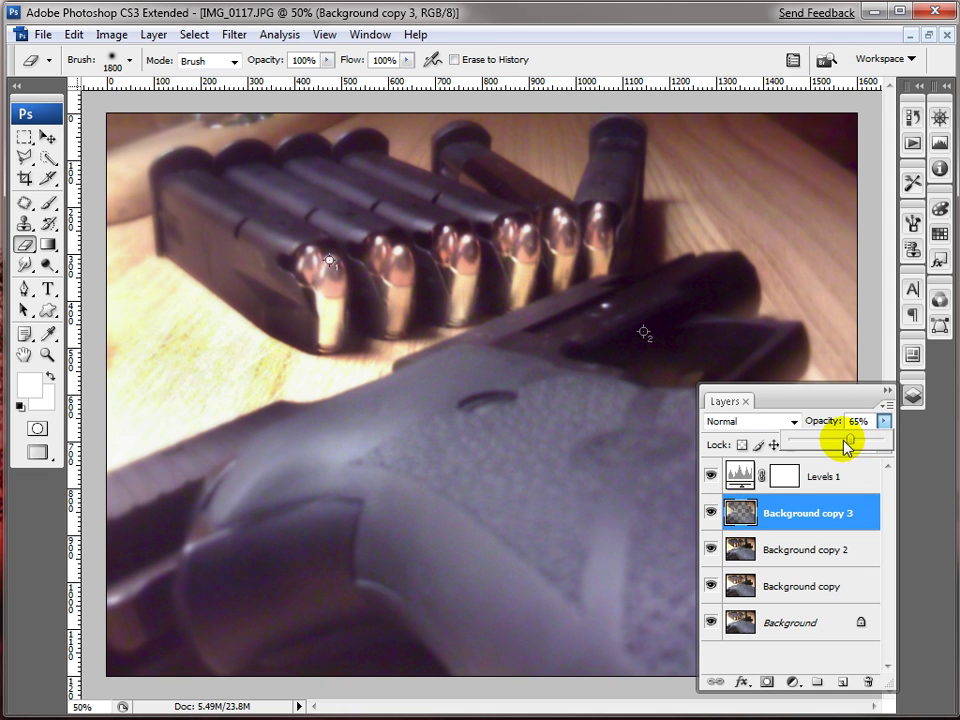
{"action": "mouse_move", "coordinate": [846, 446]}
{"action": "left_mouse_down"}
{"action": "mouse_move", "coordinate": [884, 439]}
{"action": "mouse_move", "coordinate": [856, 446]}
{"action": "left_mouse_up"}
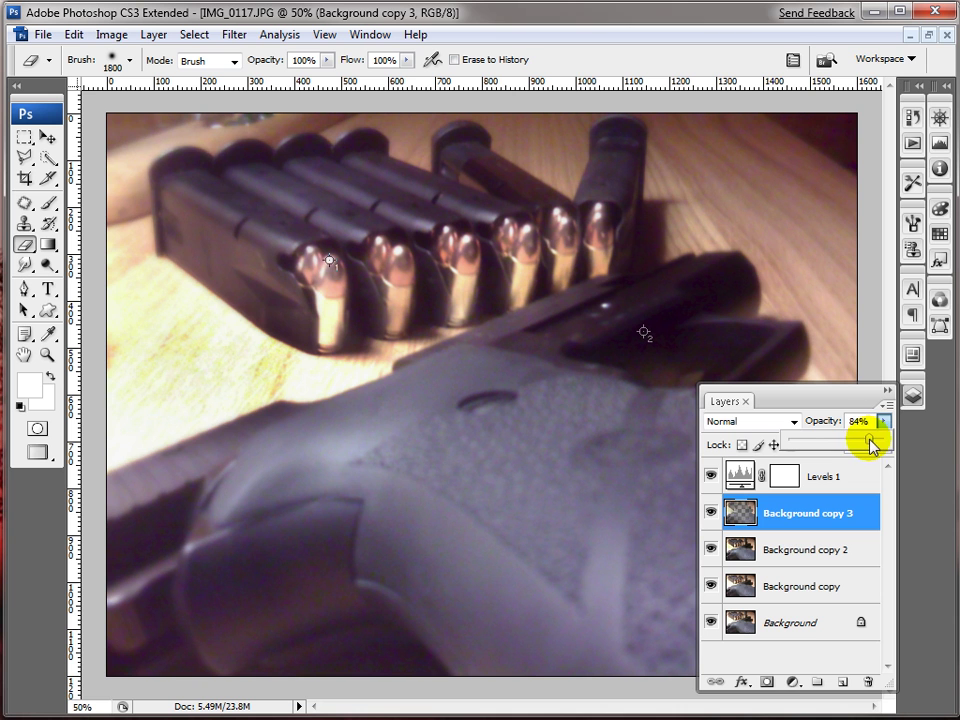
{"action": "left_click", "coordinate": [711, 513]}
{"action": "left_click", "coordinate": [711, 513]}
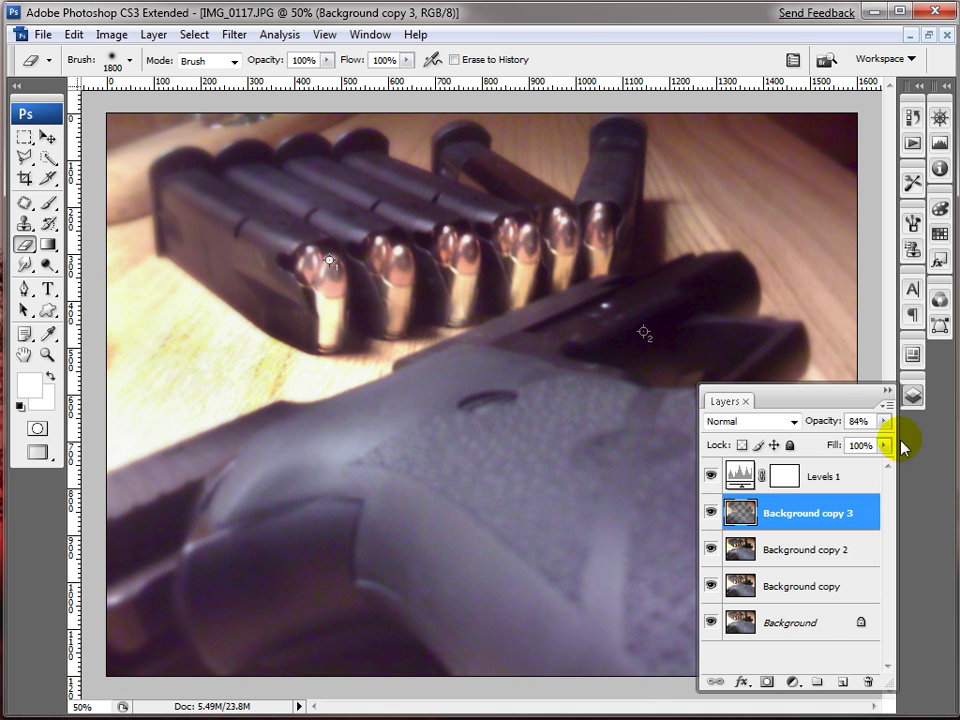
{"action": "left_click", "coordinate": [886, 398]}
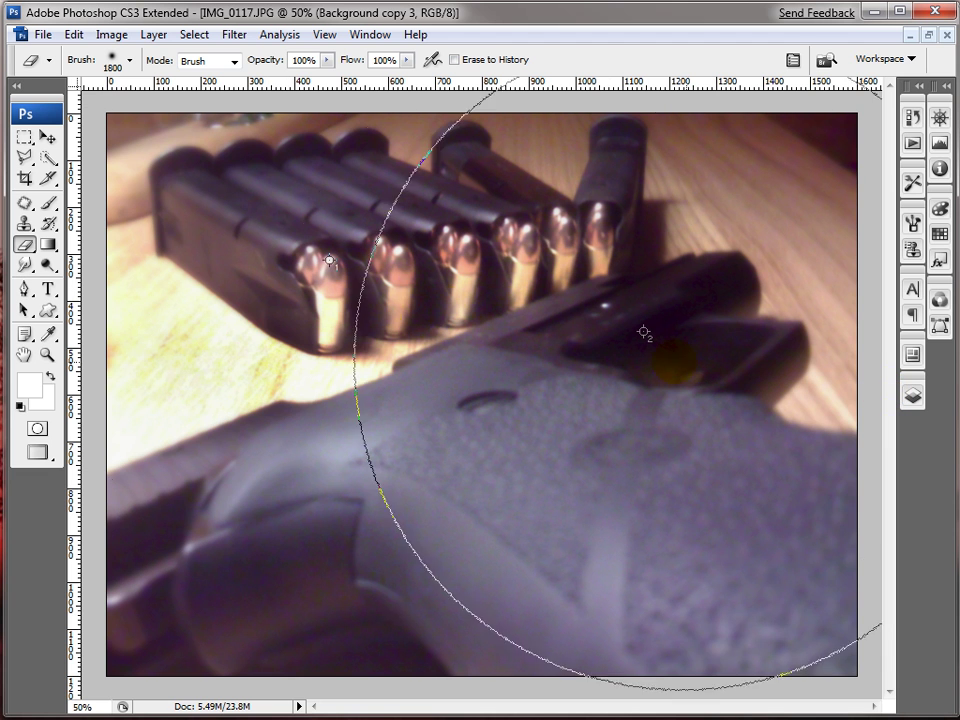
{"action": "key", "text": "bracketleft"}
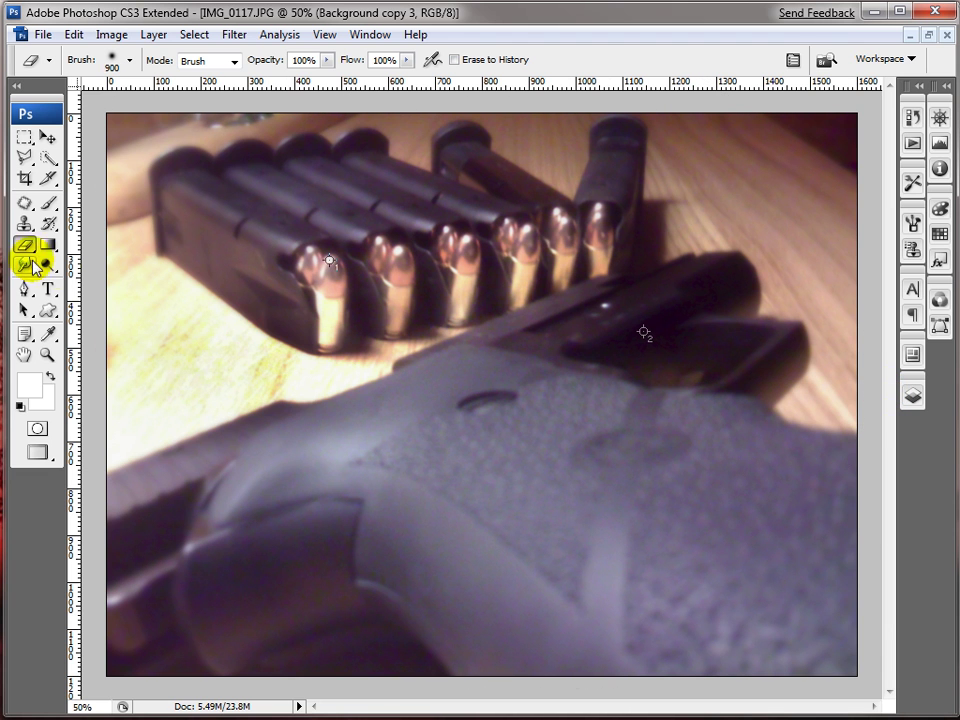
Dodge the leftmost bullet lighter, then switch to the Burn Tool with a 200 px brush.
{"action": "left_click", "coordinate": [47, 265]}
{"action": "mouse_move", "coordinate": [324, 275]}
{"action": "left_mouse_down"}
{"action": "mouse_move", "coordinate": [328, 300]}
{"action": "mouse_move", "coordinate": [302, 321]}
{"action": "mouse_move", "coordinate": [326, 336]}
{"action": "mouse_move", "coordinate": [348, 302]}
{"action": "mouse_move", "coordinate": [401, 377]}
{"action": "left_mouse_up"}
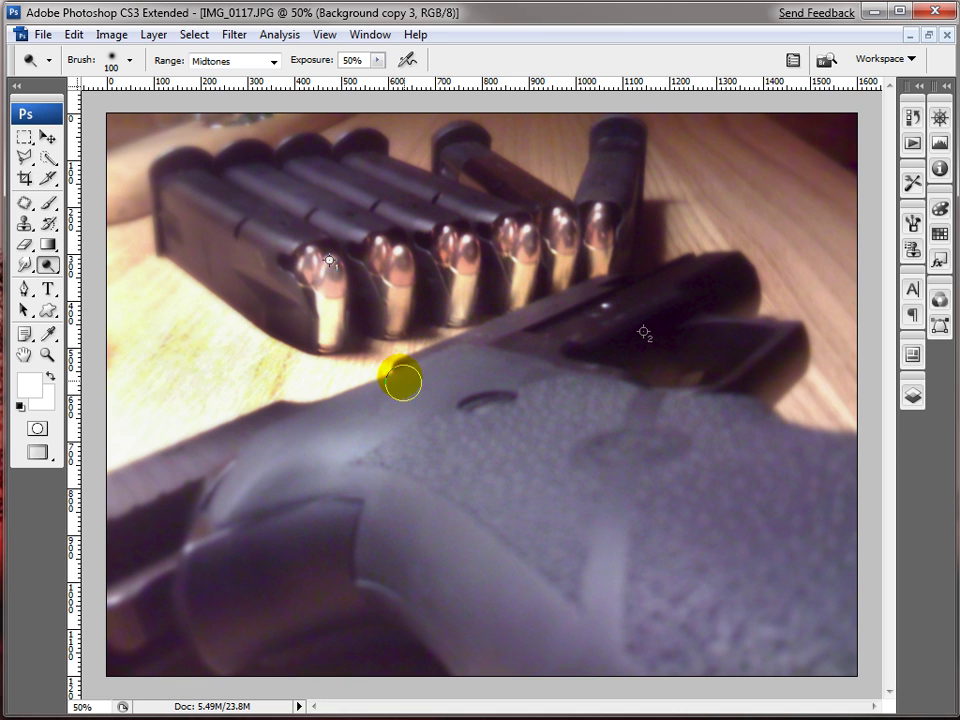
{"action": "left_click", "coordinate": [52, 272]}
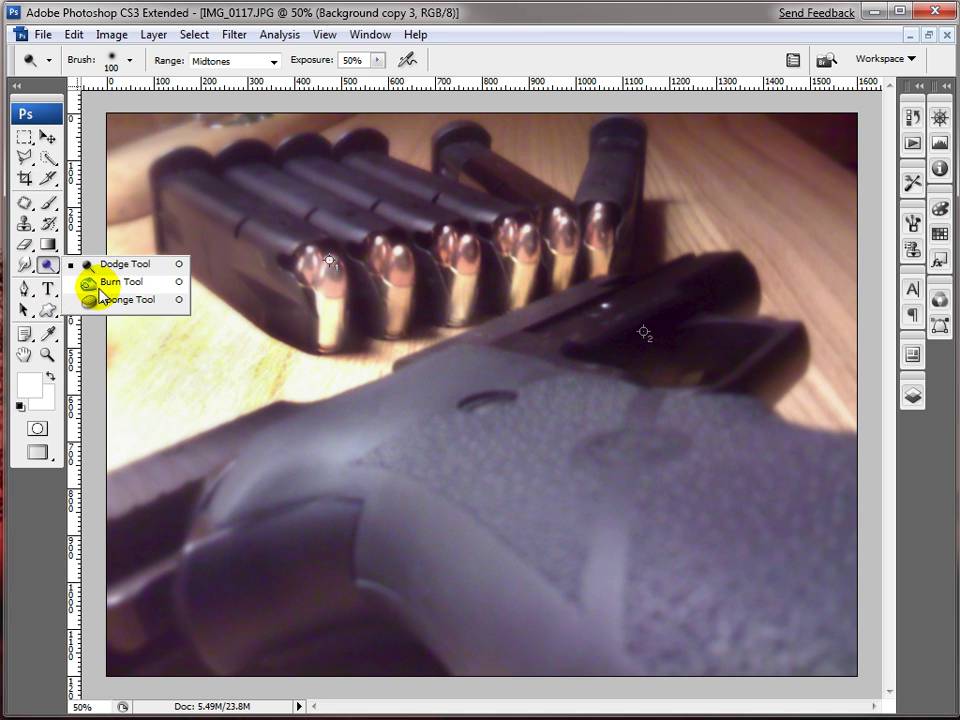
{"action": "left_click", "coordinate": [90, 282]}
{"action": "key", "text": "bracketleft"}
{"action": "key", "text": "bracketleft"}
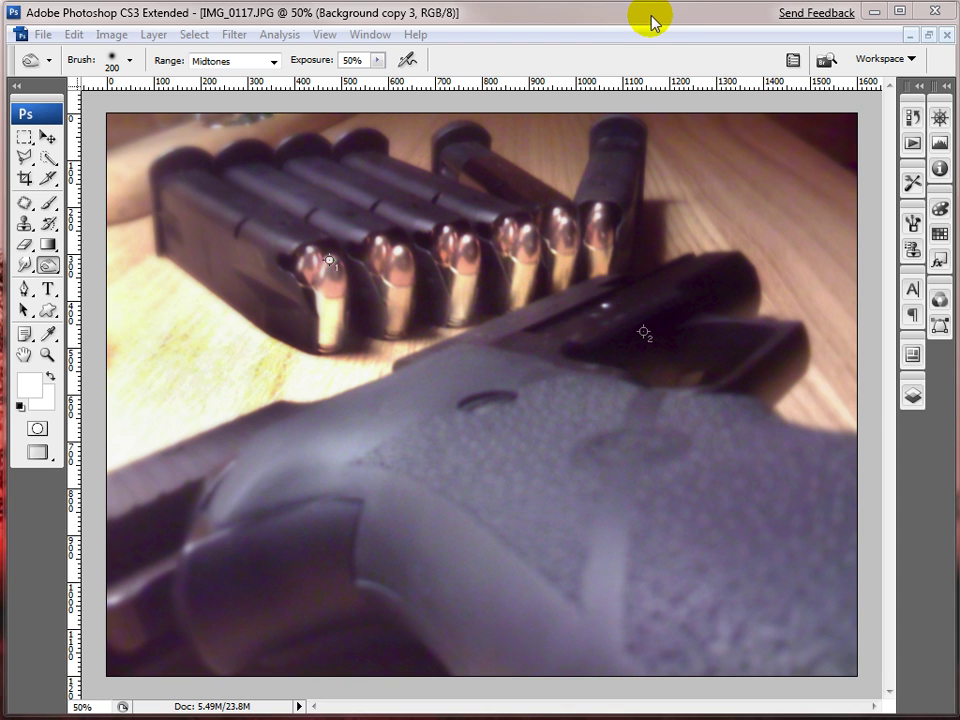
{"action": "left_click", "coordinate": [912, 396]}
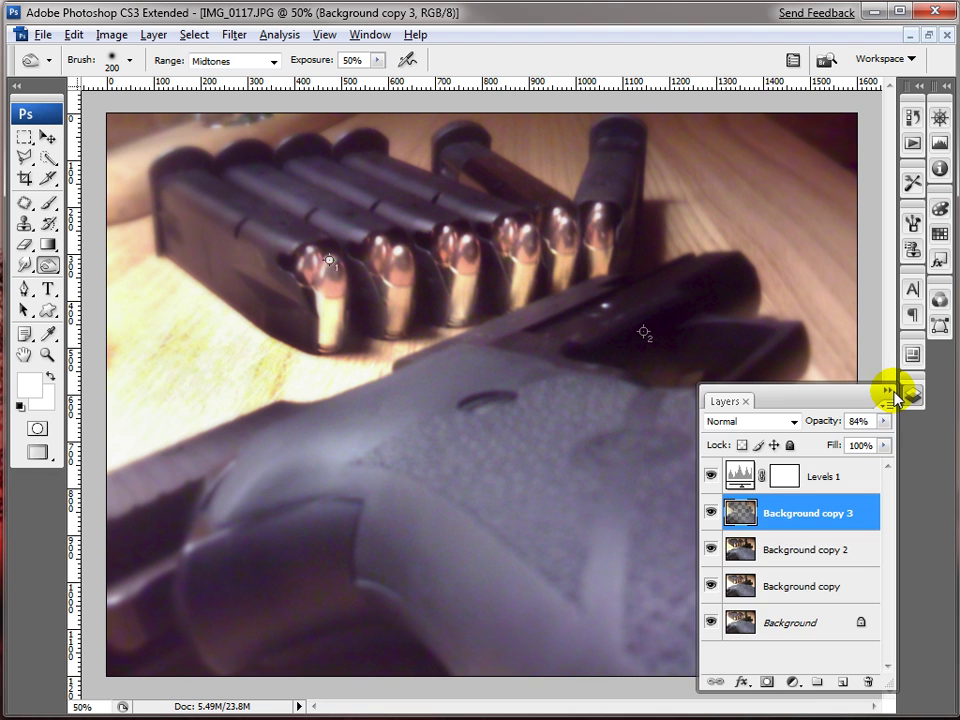
{"action": "left_click", "coordinate": [886, 395]}
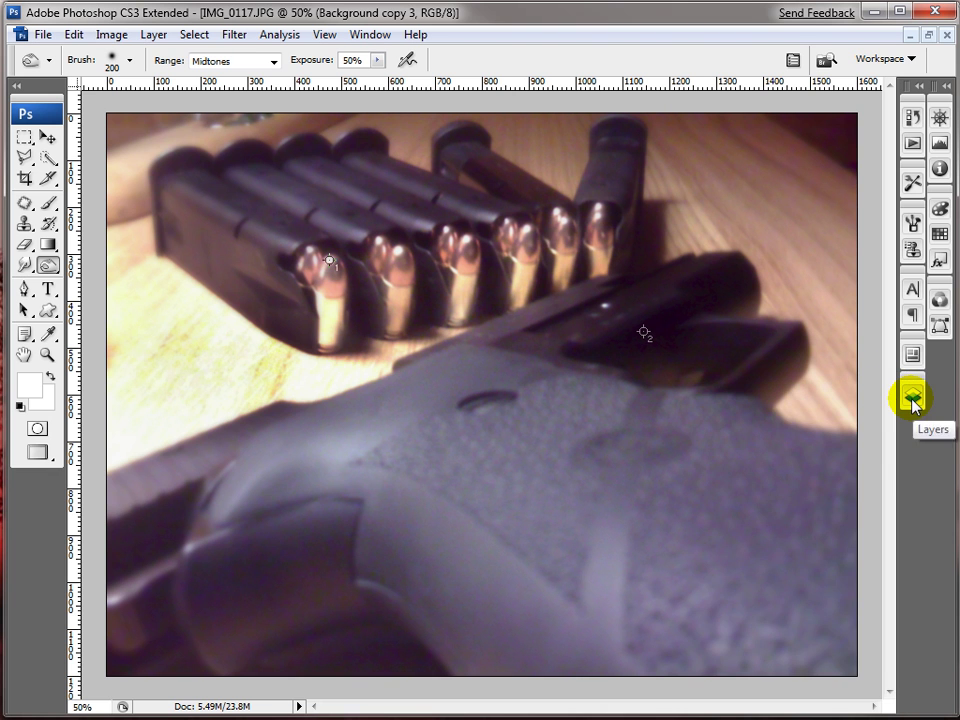
{"action": "left_click", "coordinate": [912, 398]}
{"action": "left_click", "coordinate": [711, 623], "text": "alt"}
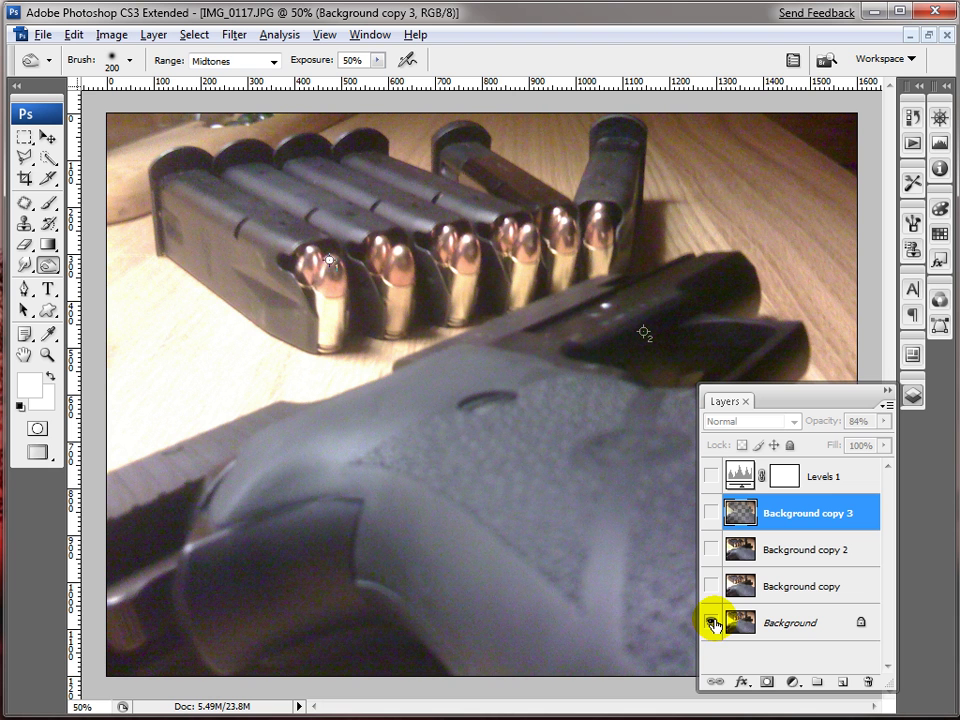
{"action": "left_click", "coordinate": [711, 623], "text": "alt"}
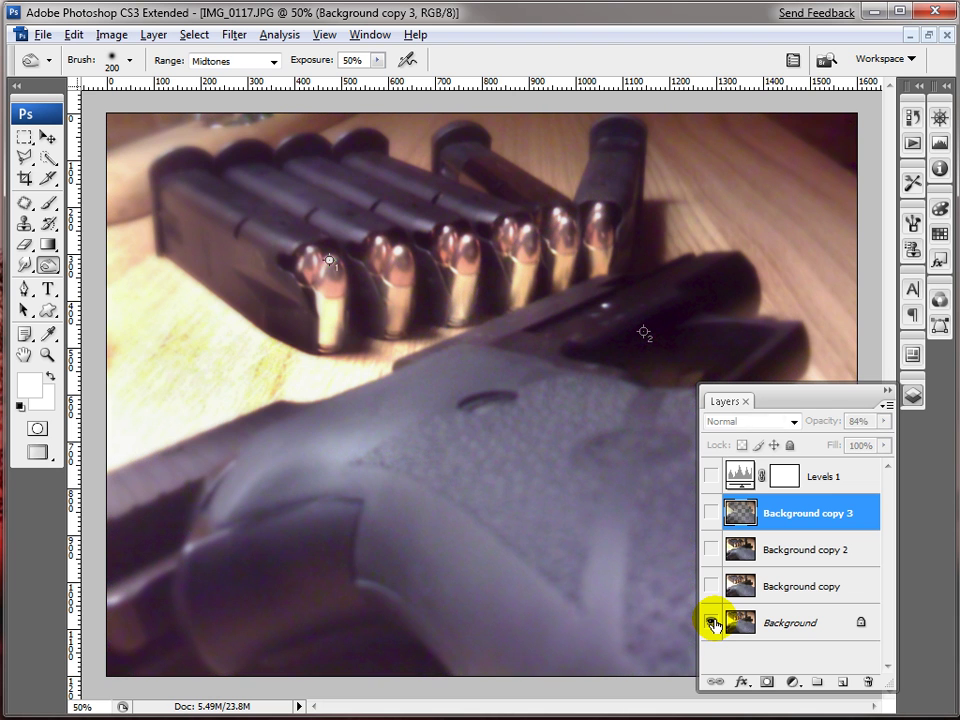
{"action": "left_click", "coordinate": [711, 623], "text": "alt"}
{"action": "left_click", "coordinate": [711, 623], "text": "alt"}
{"action": "left_click", "coordinate": [886, 395]}
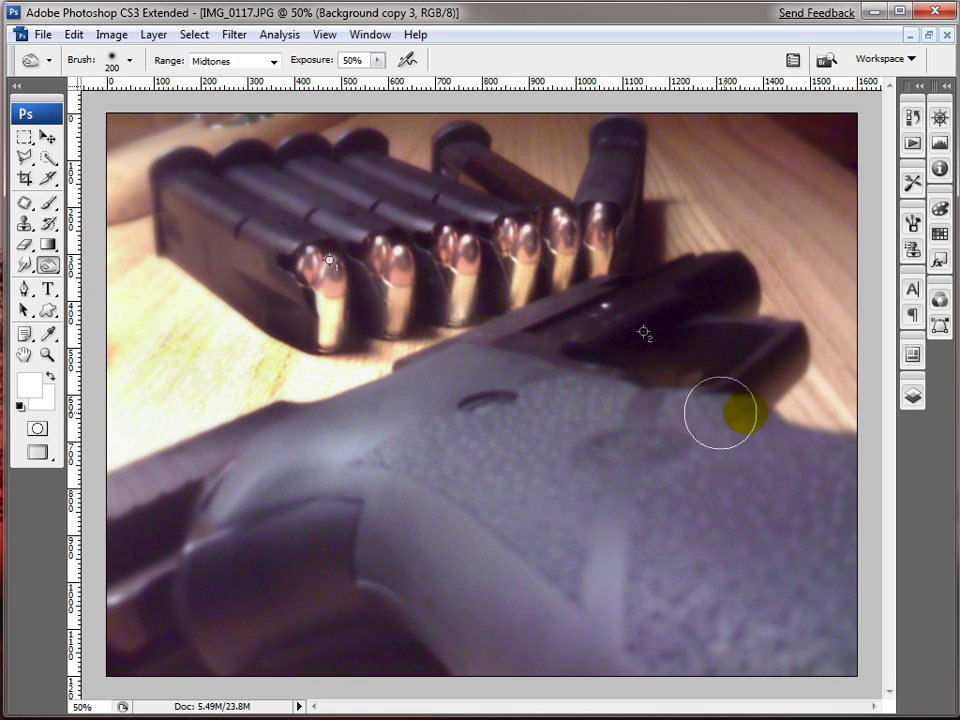
Burn a spot on the gun slide, then place a 3 by 3 Average colour sampler on the gun.
{"action": "left_click", "coordinate": [664, 319]}
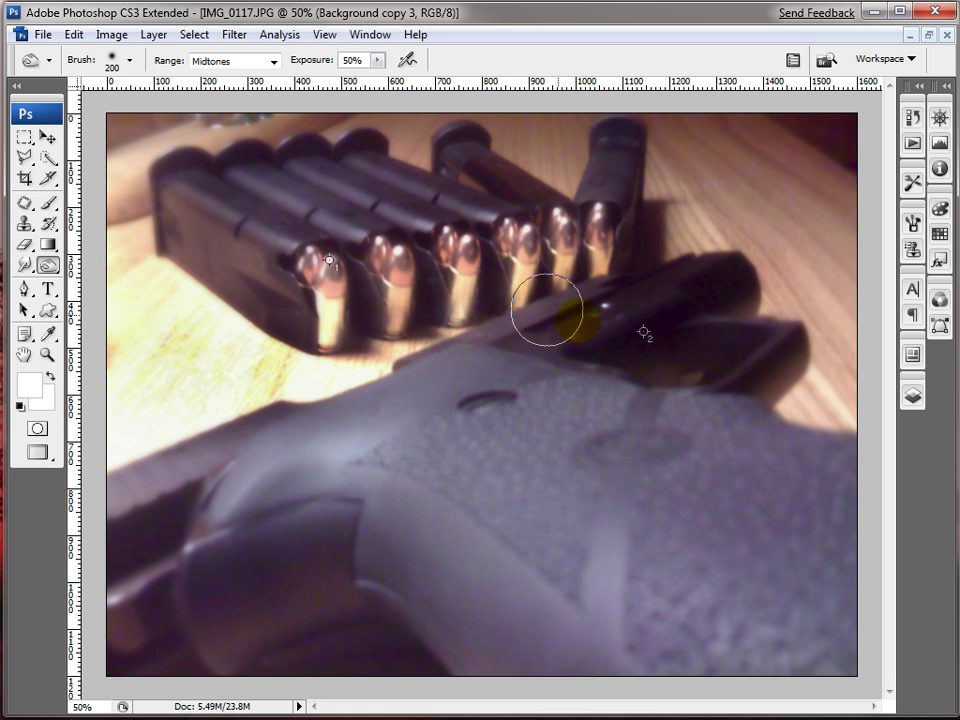
{"action": "left_click", "coordinate": [47, 333]}
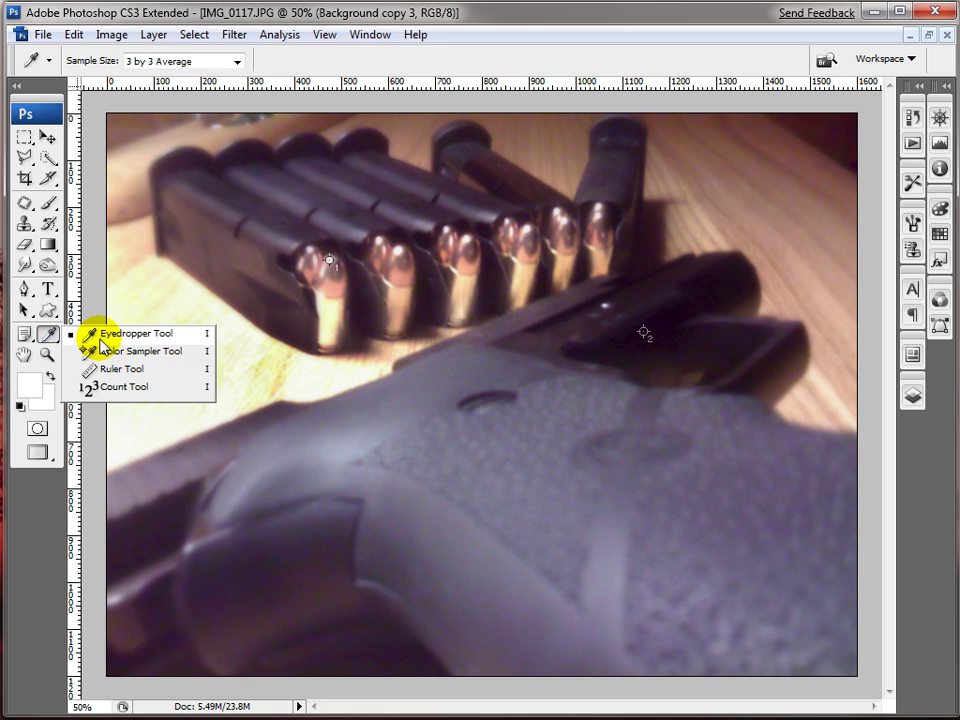
{"action": "left_click", "coordinate": [166, 362]}
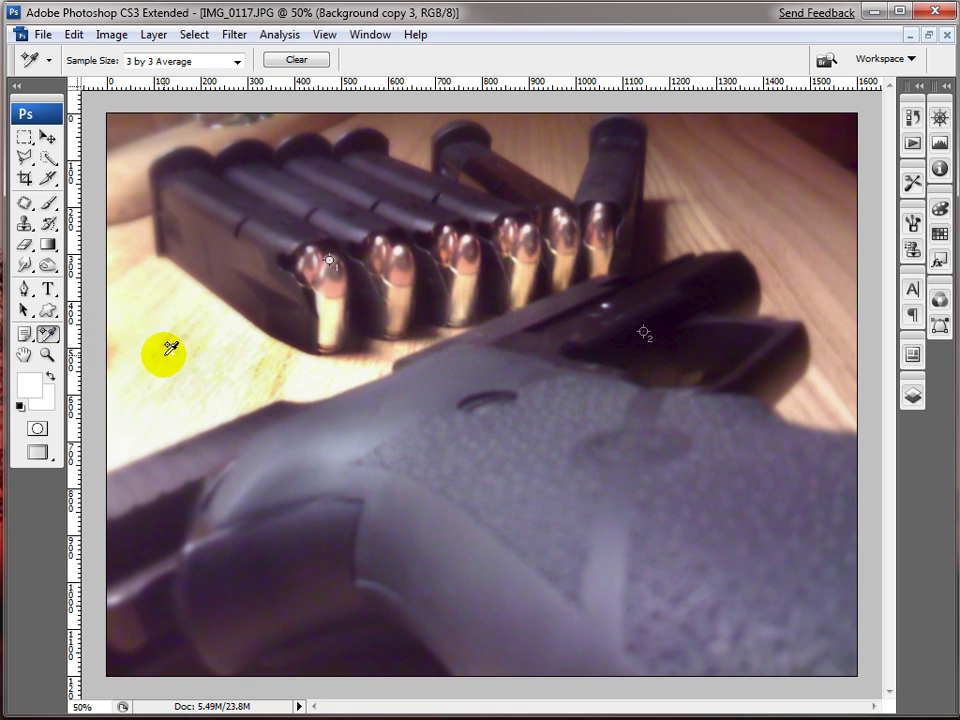
{"action": "left_click", "coordinate": [48, 337]}
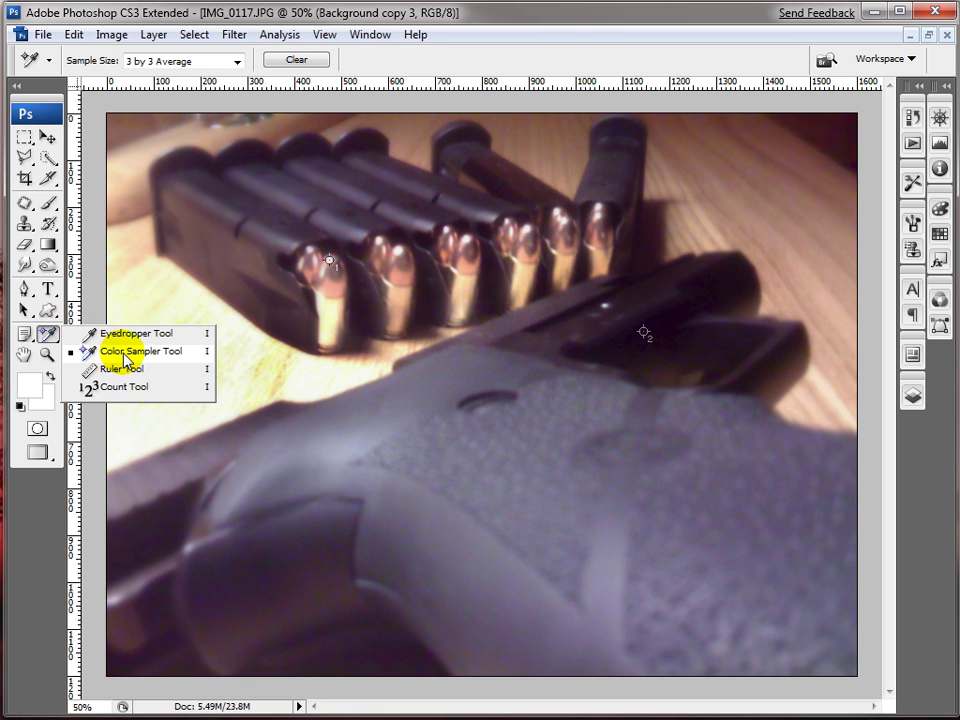
{"action": "left_click", "coordinate": [118, 360]}
{"action": "left_click", "coordinate": [197, 61]}
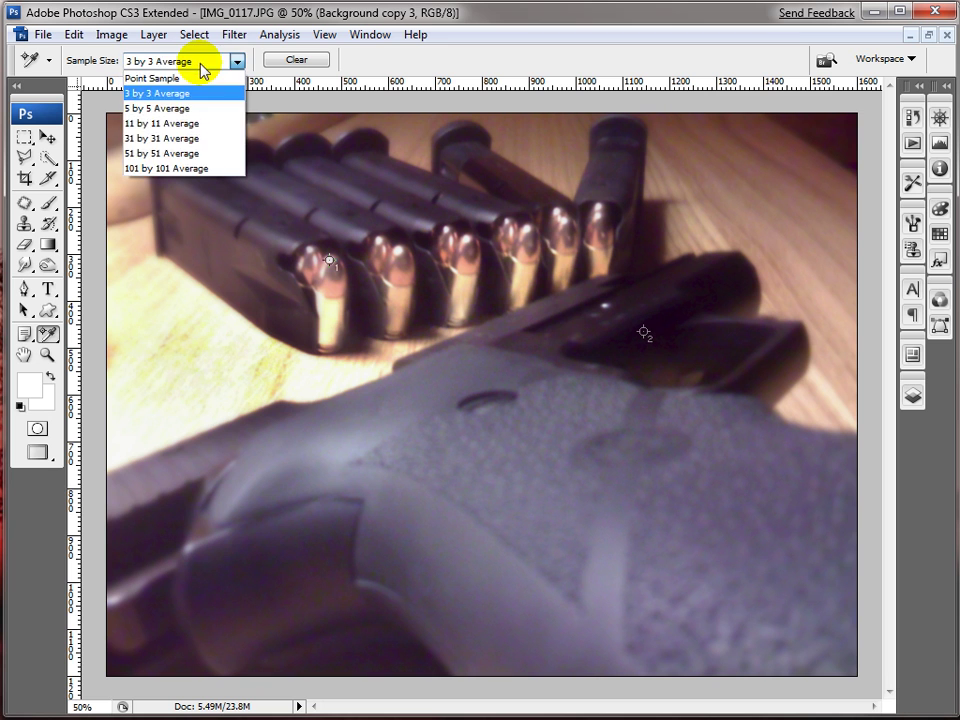
{"action": "left_click", "coordinate": [203, 70]}
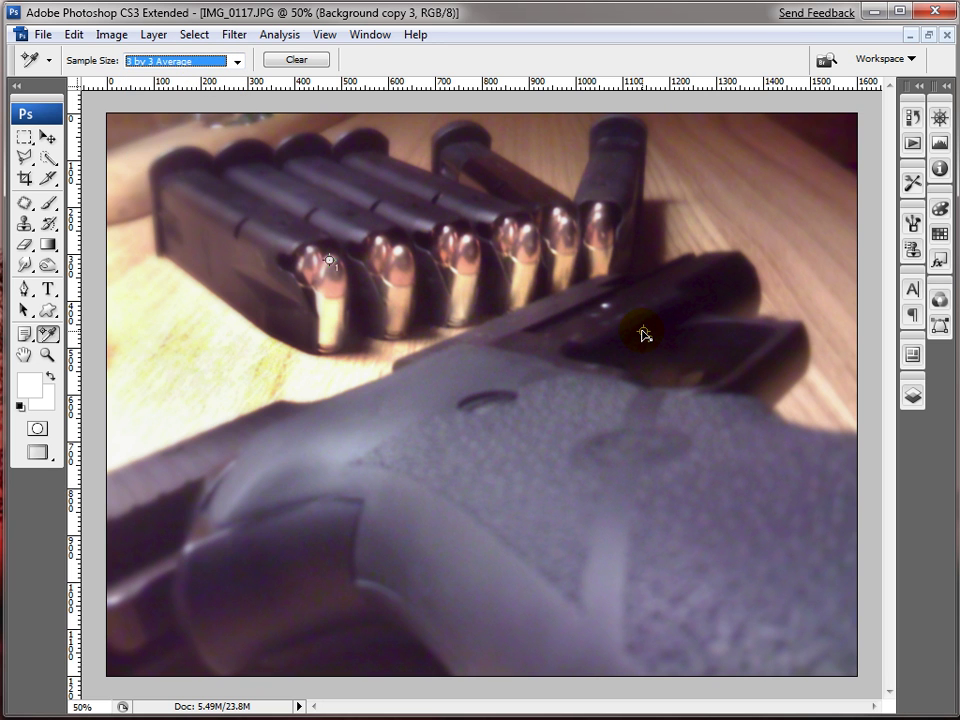
{"action": "left_click", "coordinate": [643, 334]}
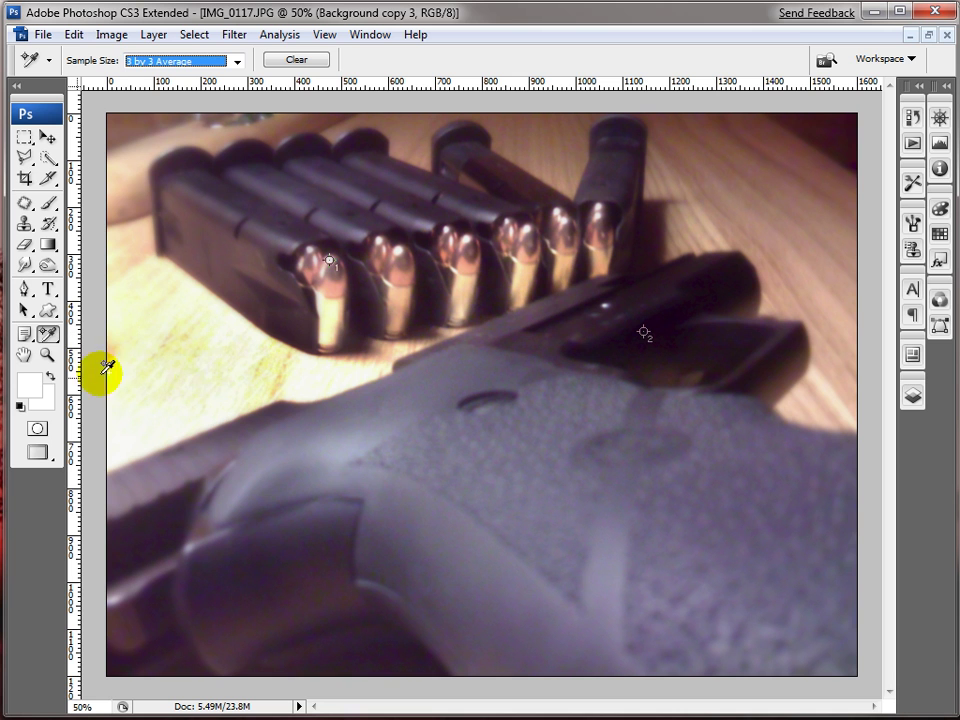
Check the colour readings of both sample points in the Info panel.
{"action": "left_click", "coordinate": [943, 148]}
{"action": "left_click", "coordinate": [877, 126]}
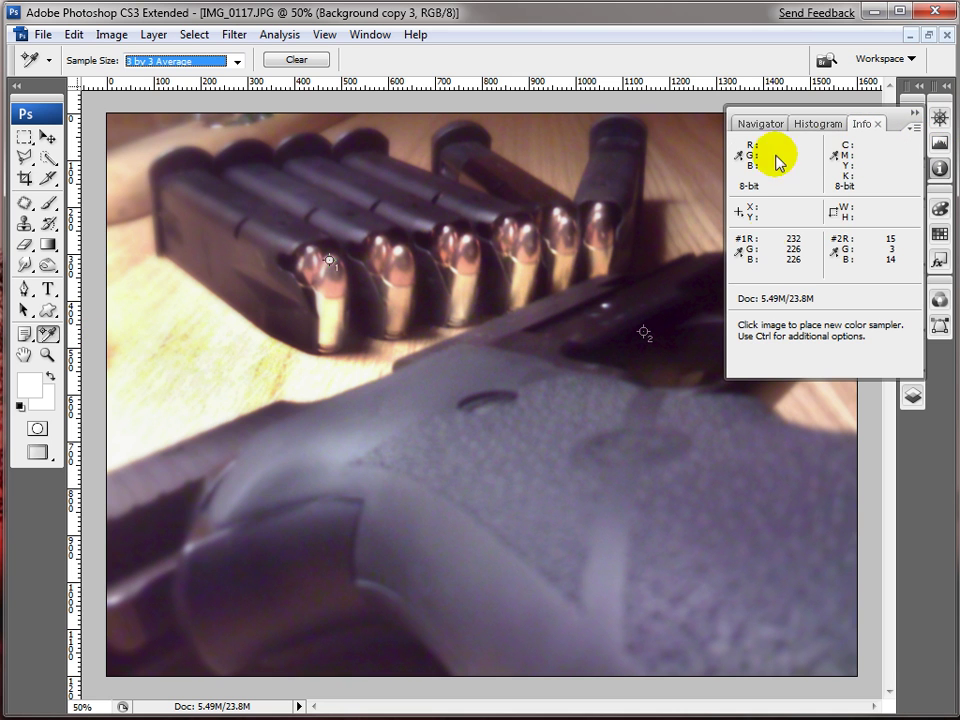
{"action": "left_click", "coordinate": [915, 112]}
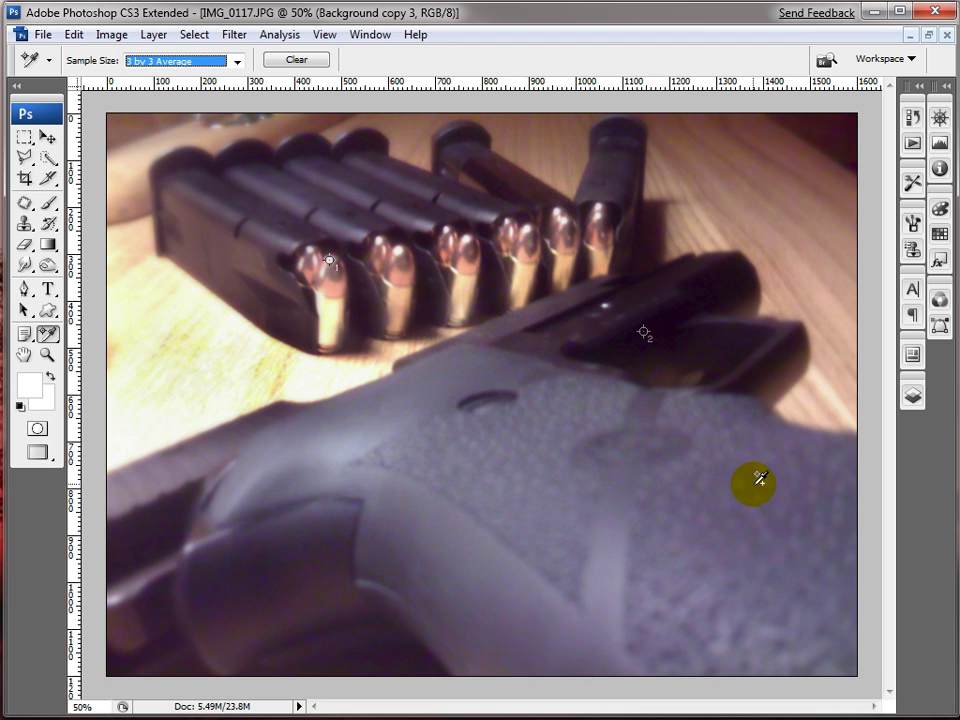